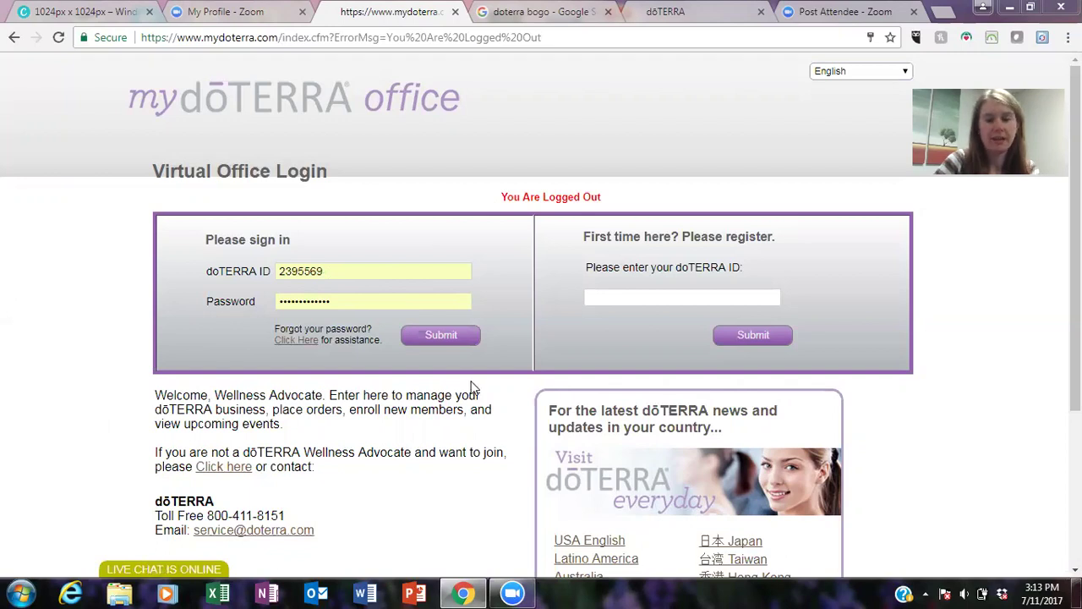
Sign in to the virtual office to reach the Shop page with the scheduled LRP order
left_click(453, 335)
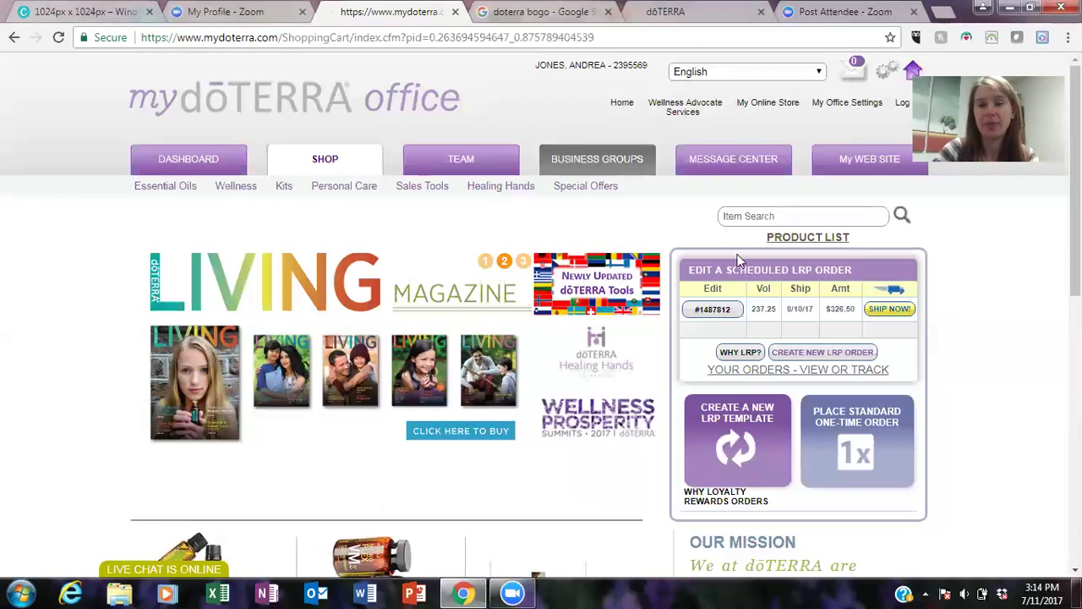
Open scheduled LRP order #1487812 and look through its 12-item, $303.75 cart
left_click(732, 313)
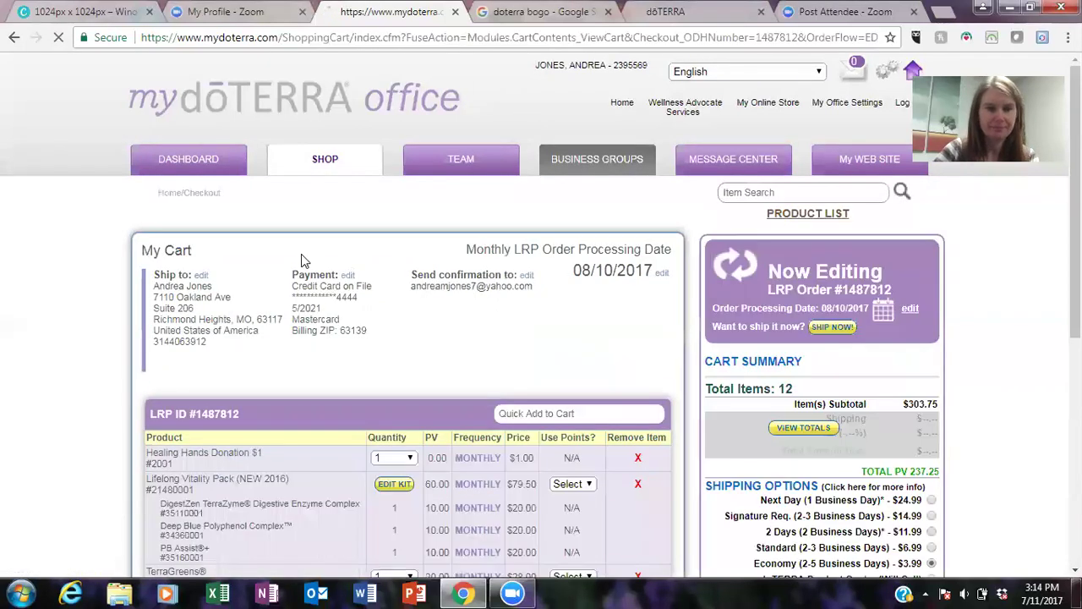
scroll(355, 264, "down", 2)
scroll(364, 266, "down", 2)
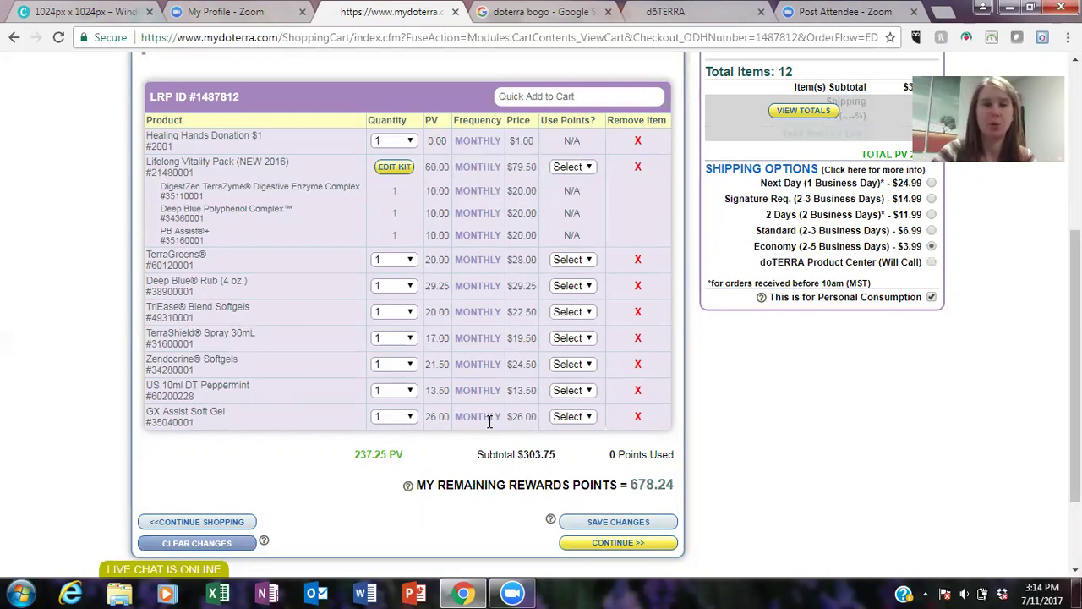
Quick-add #30190001 Peppermint - Essential Oil 15ml to the cart, bringing it to 13 items, $324.25
left_click(520, 95)
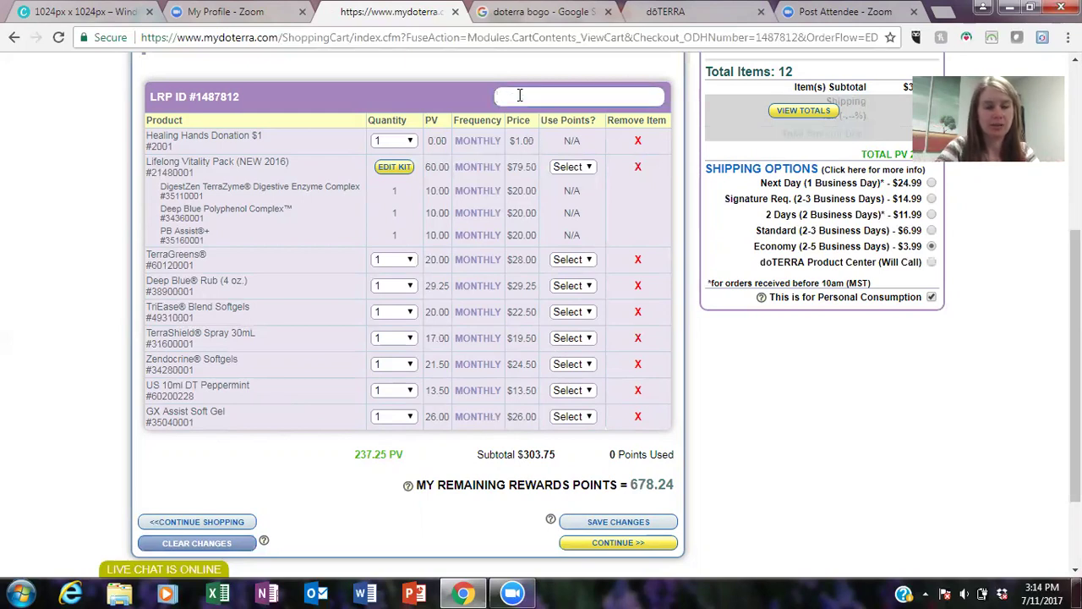
type("peppermint")
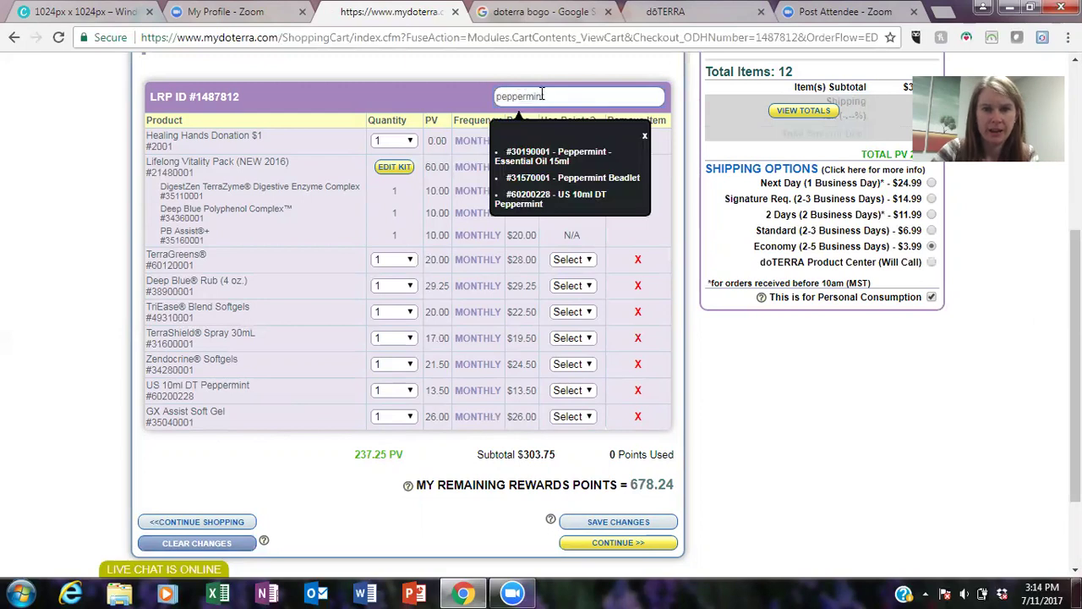
left_click(600, 161)
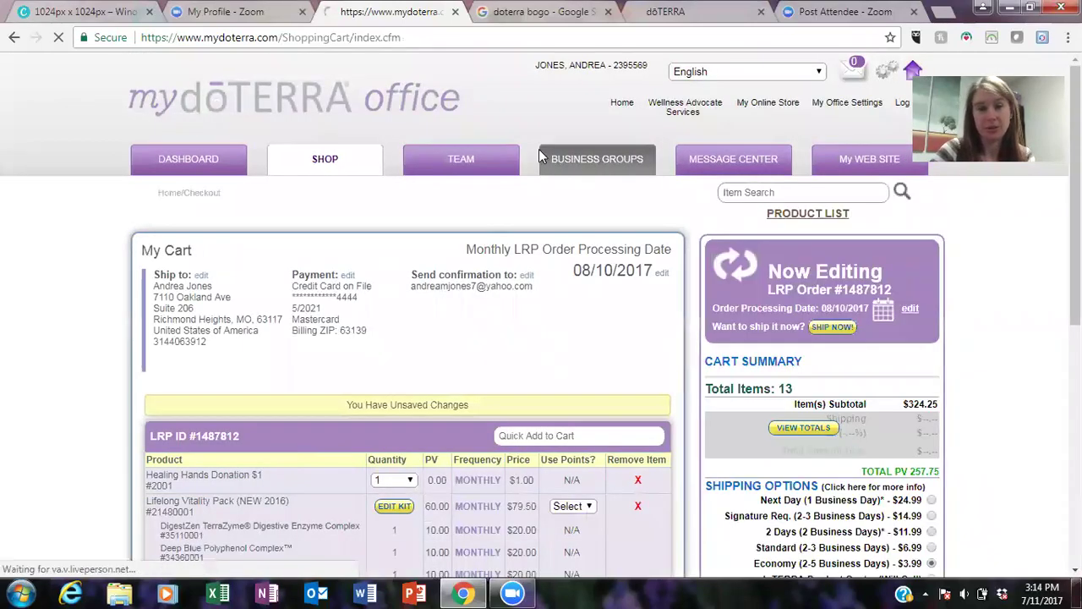
scroll(541, 152, "down", 5)
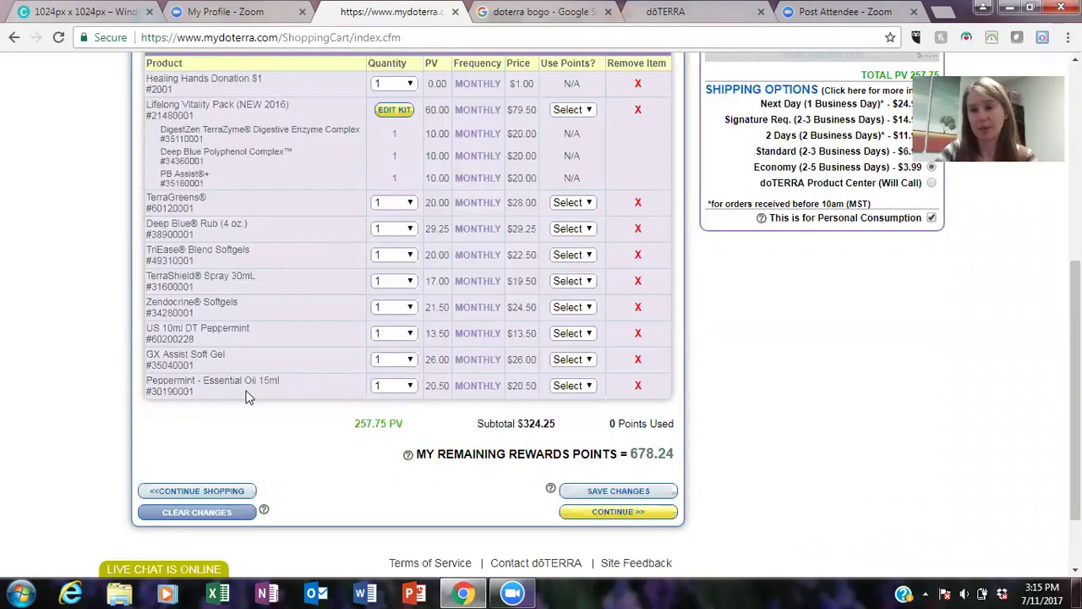
scroll(248, 389, "up", 5)
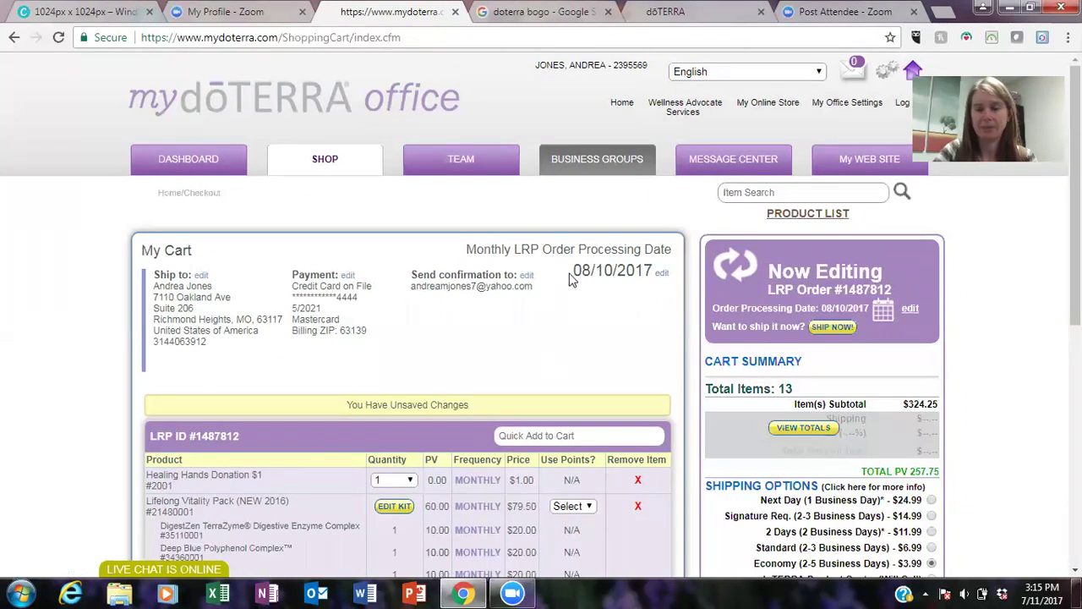
scroll(572, 289, "down", 5)
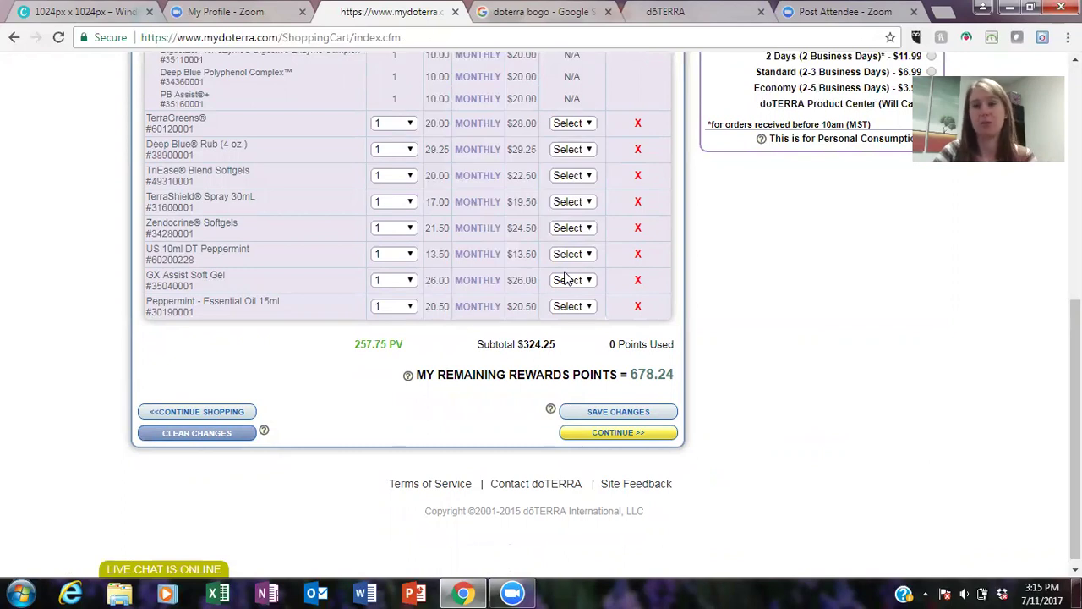
scroll(626, 176, "up", 4)
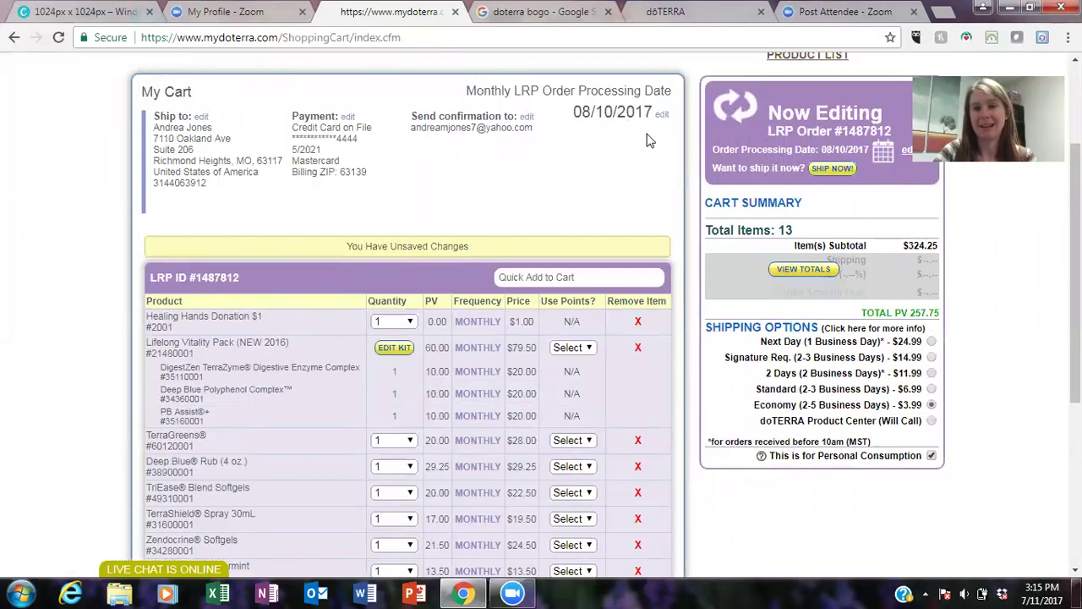
scroll(623, 138, "down", 3)
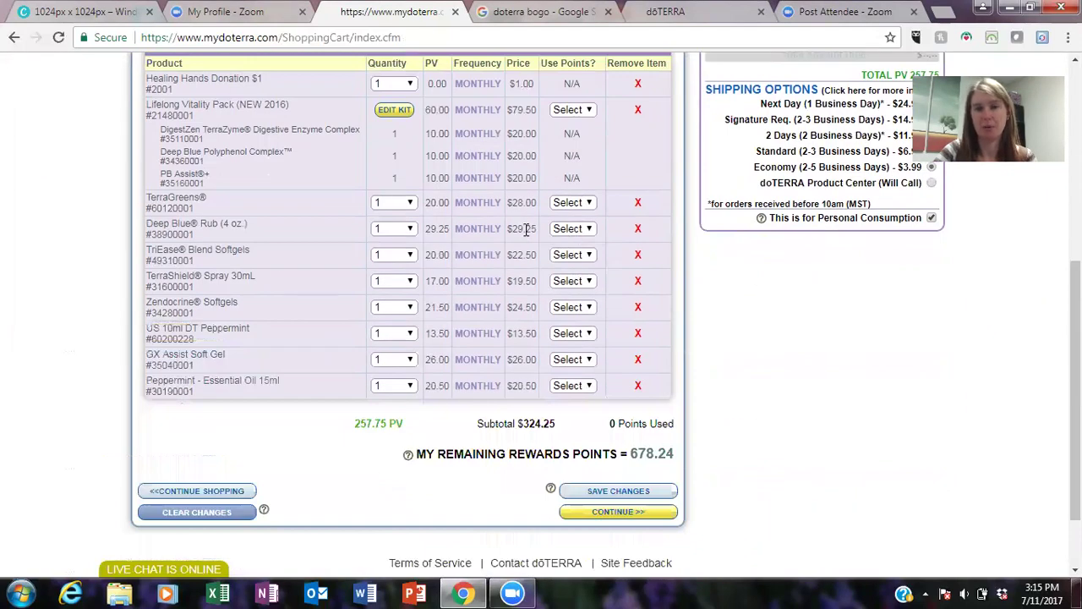
scroll(720, 167, "up", 1)
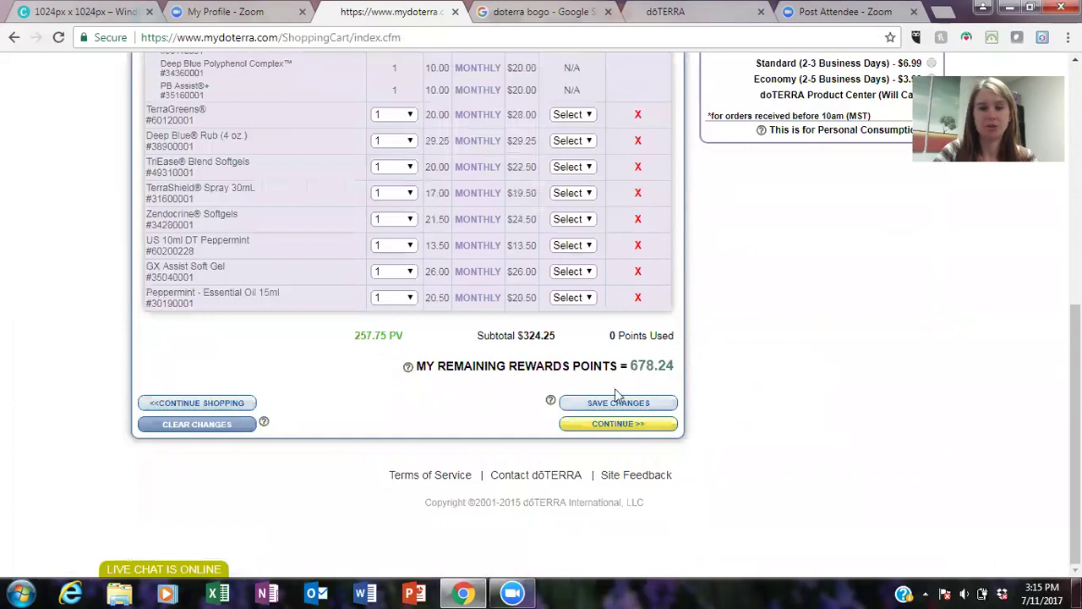
Look over the $348.25 order review, then go back to the LRP cart
left_click(621, 423)
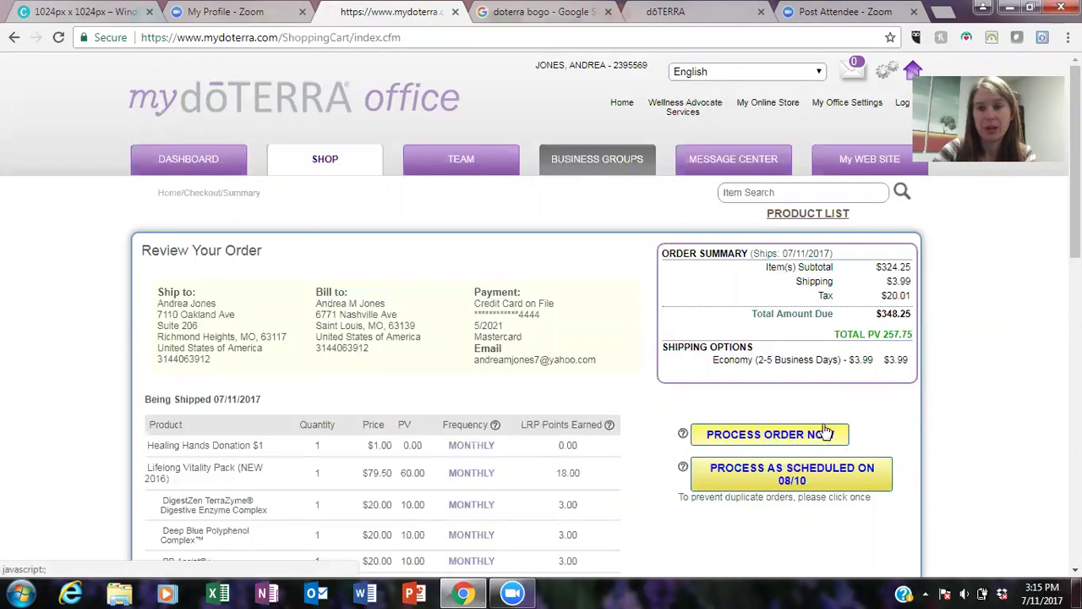
scroll(486, 287, "down", 3)
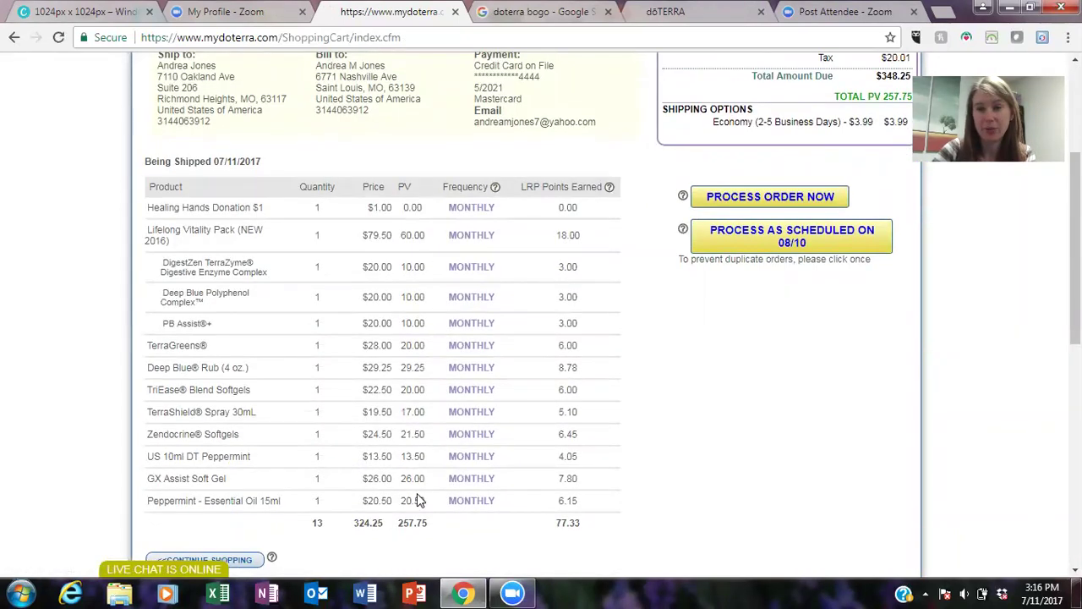
scroll(313, 431, "down", 2)
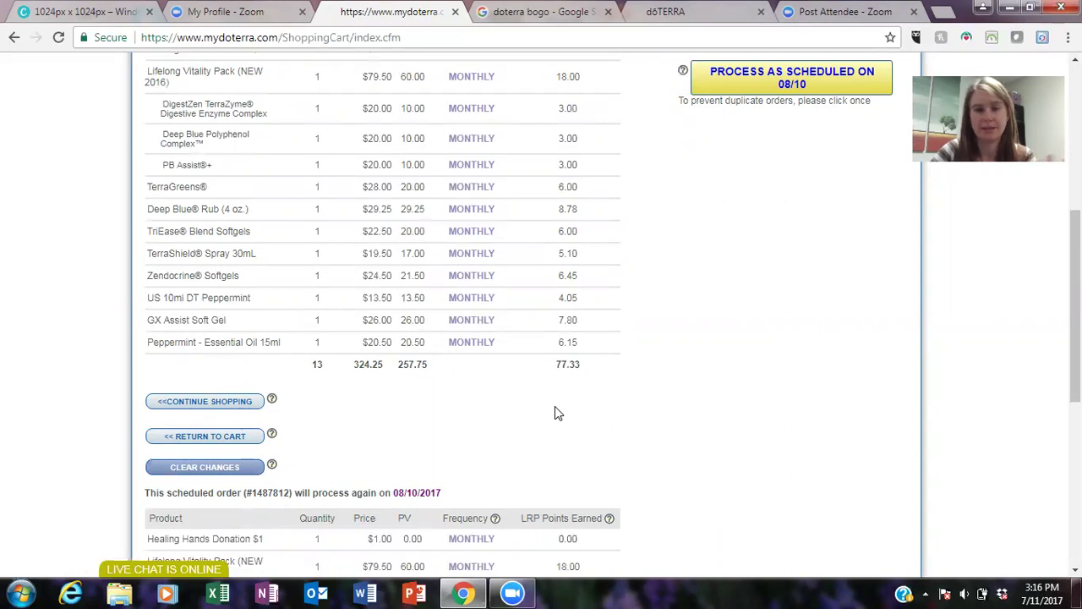
scroll(538, 375, "up", 1)
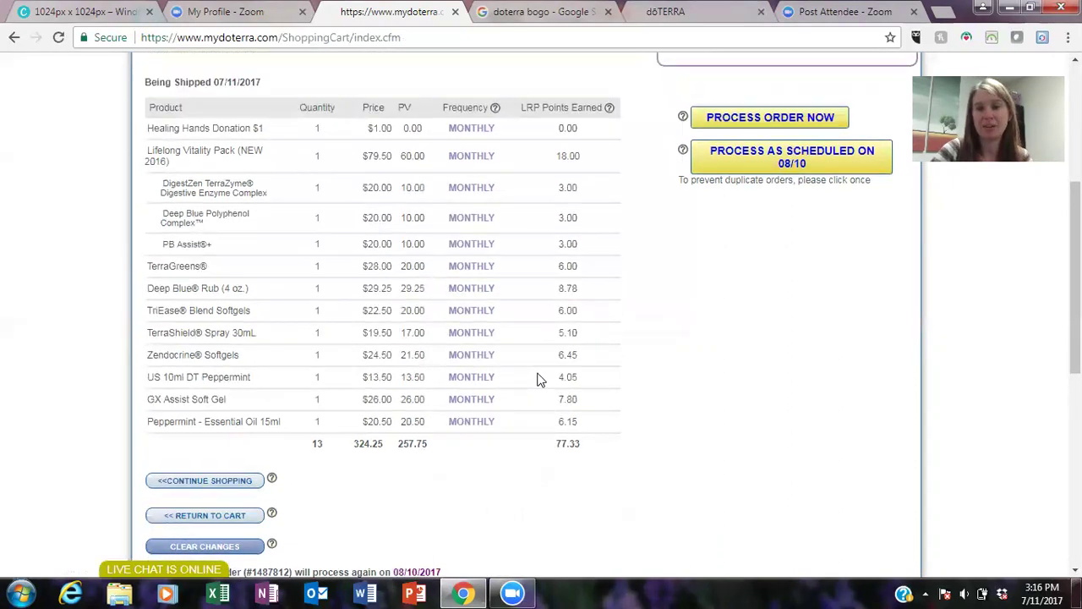
scroll(537, 380, "up", 1)
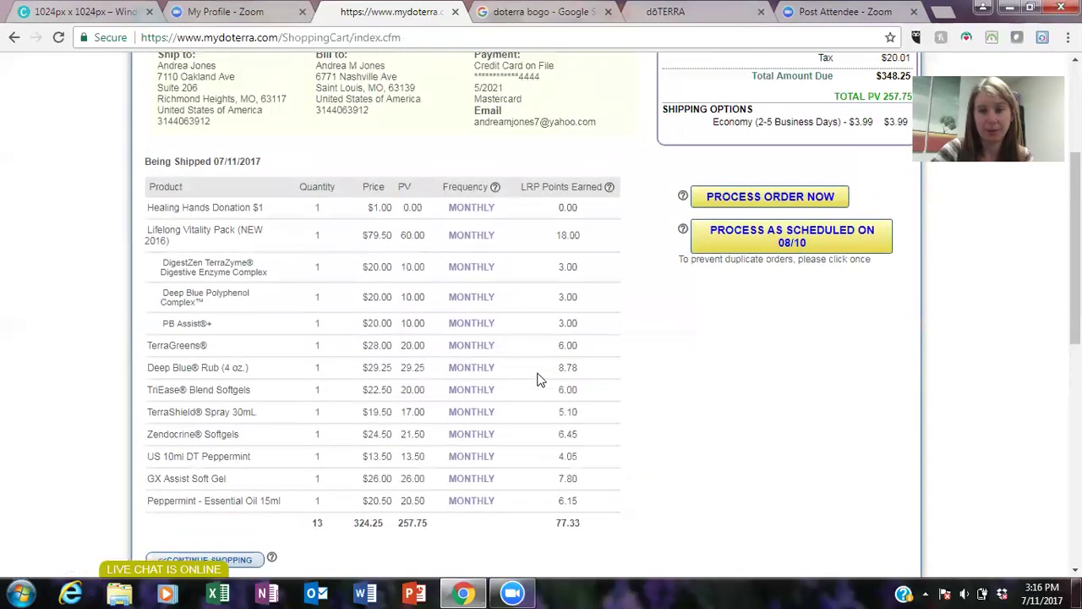
scroll(541, 379, "up", 3)
left_click(13, 44)
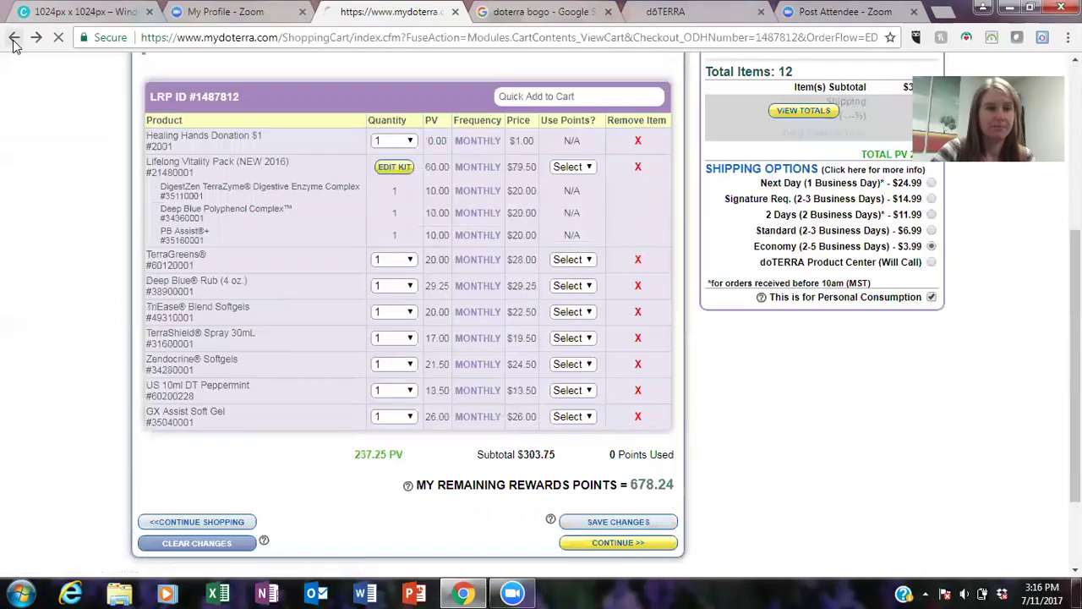
Cancel the unsaved edits to LRP order #1487812 and confirm discarding them
scroll(700, 310, "up", 4)
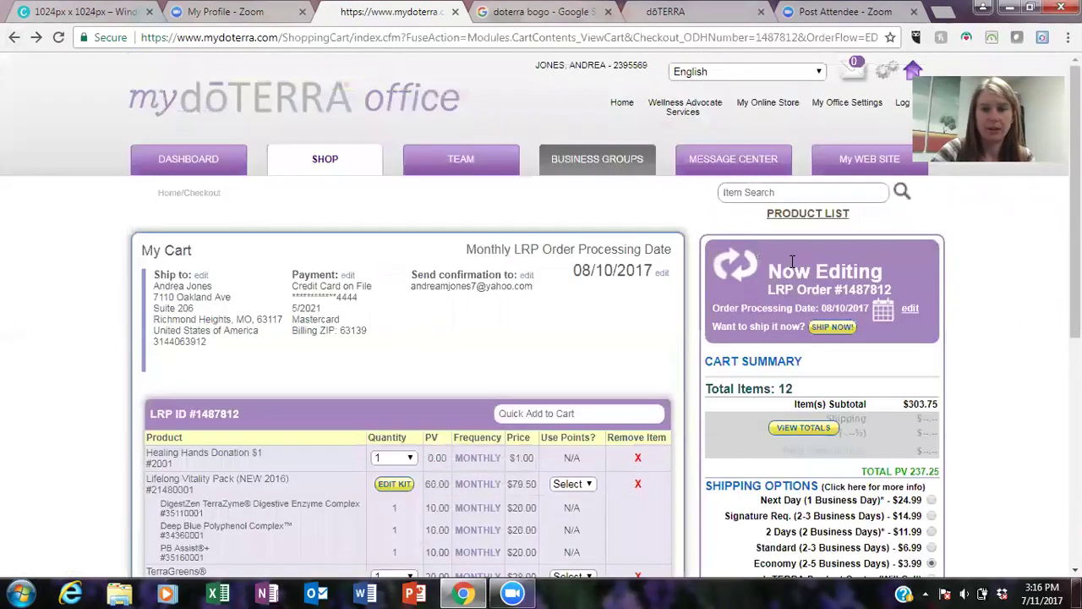
left_click(332, 163)
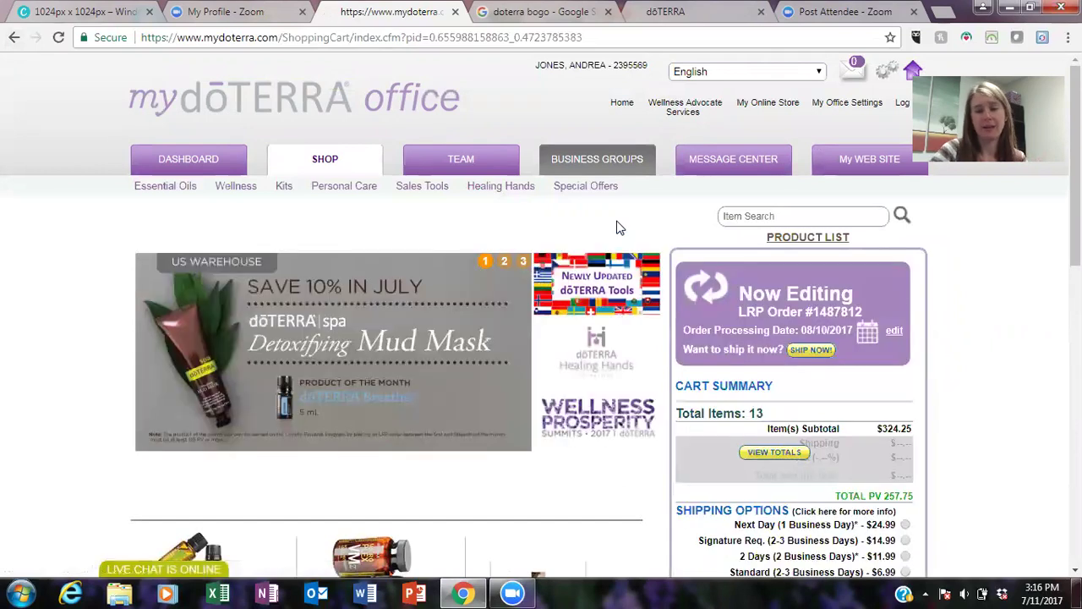
scroll(905, 355, "down", 5)
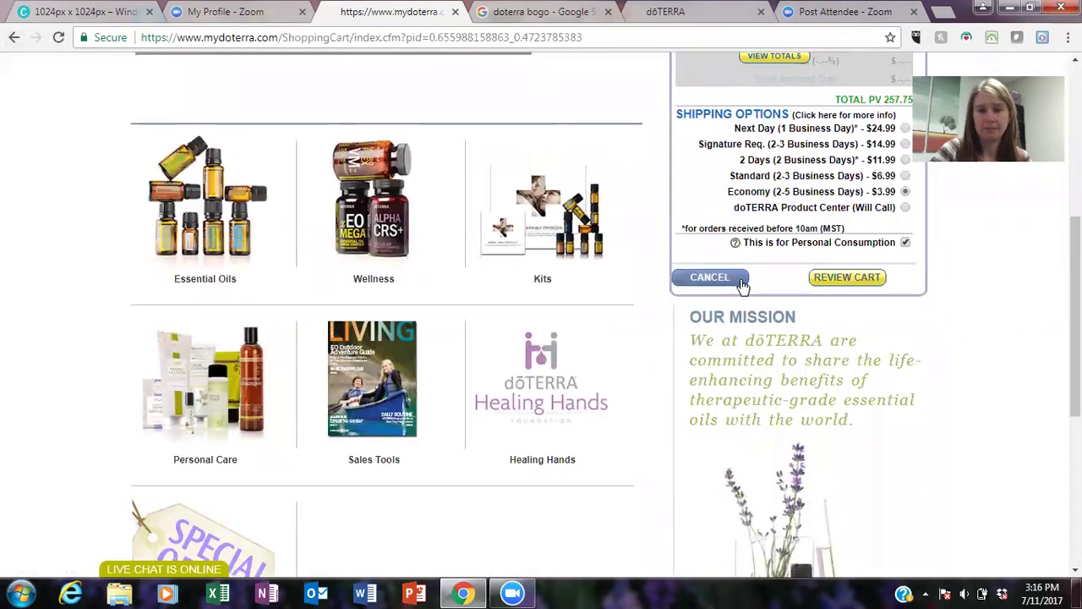
left_click(704, 279)
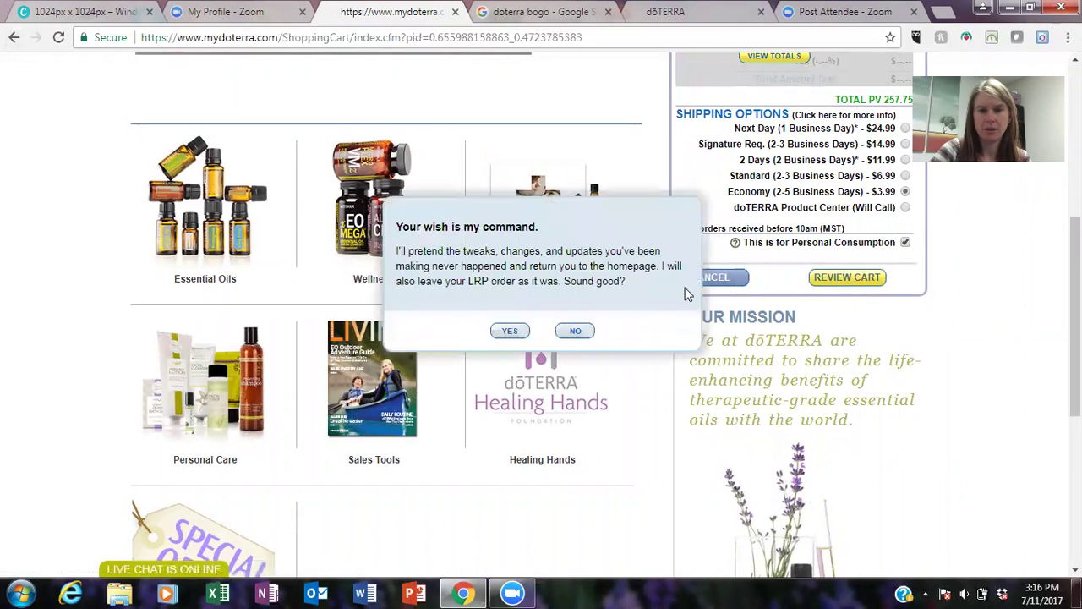
left_click(506, 333)
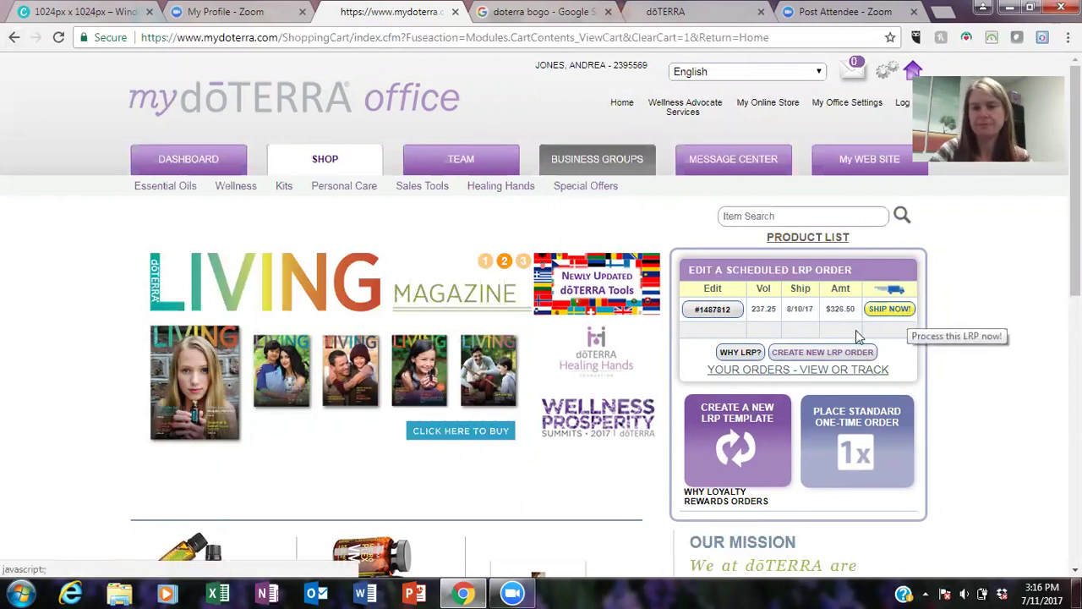
Create a new LRP order processing on July 16, 2017, and proceed to adding products
left_click(831, 354)
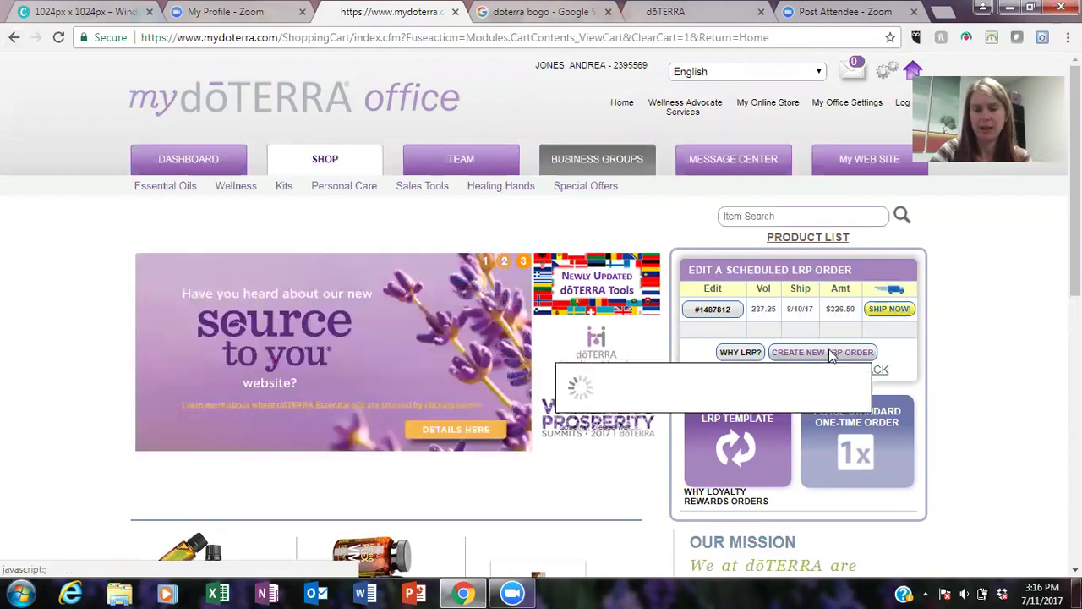
scroll(820, 347, "down", 3)
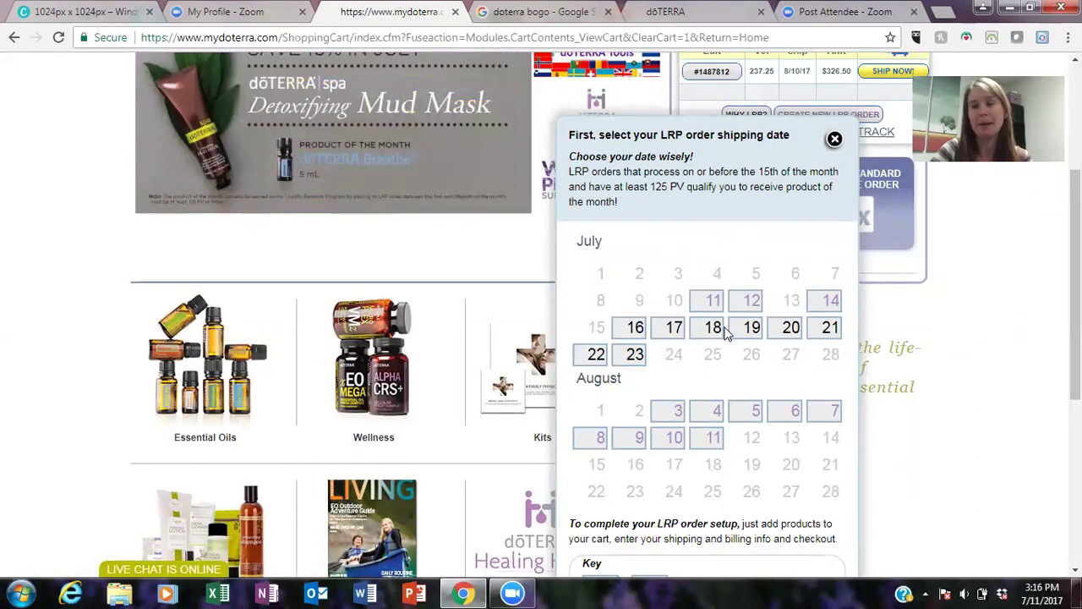
left_click(635, 328)
scroll(778, 290, "down", 3)
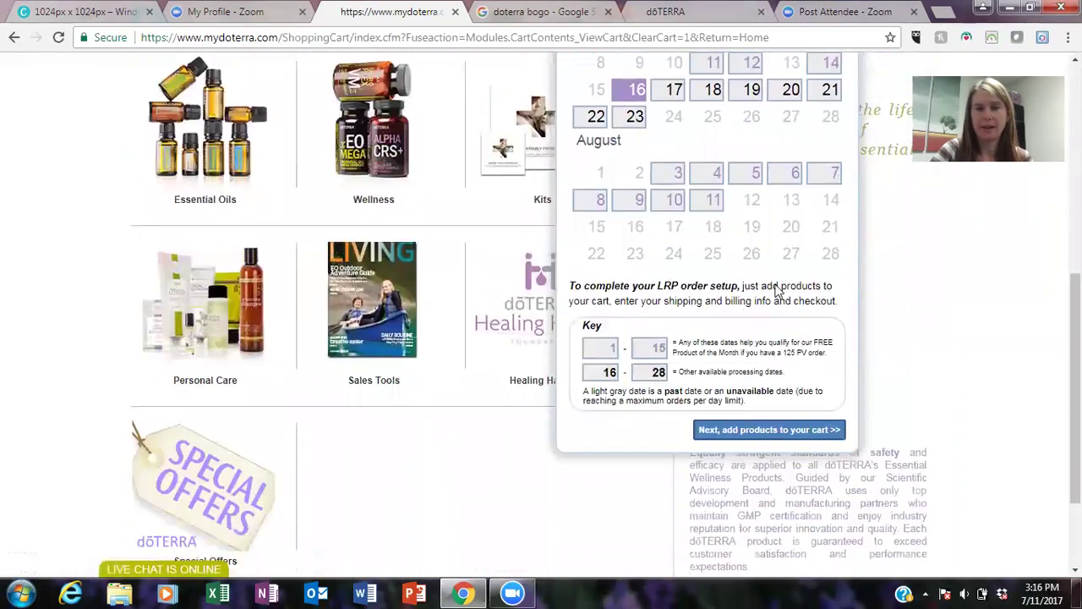
left_click(743, 431)
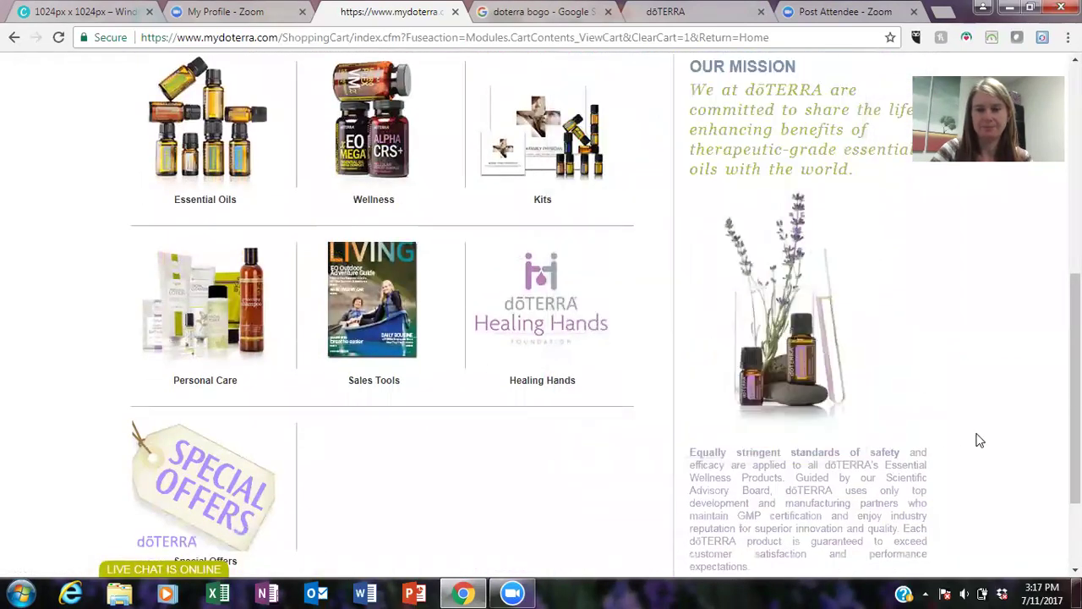
scroll(906, 373, "up", 6)
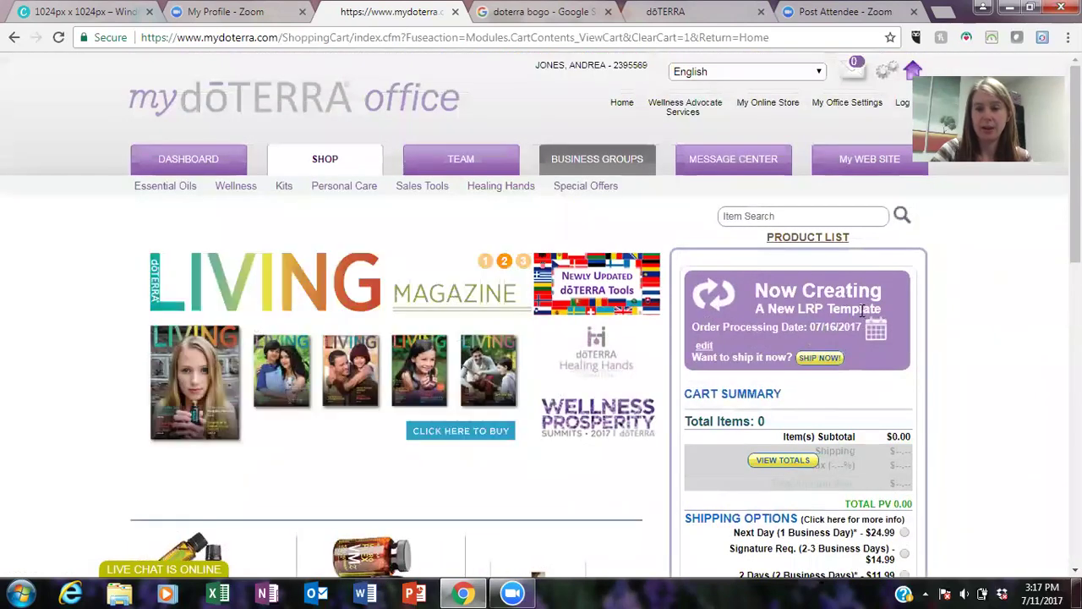
Mark the new LRP template for personal consumption with $3.99 Economy shipping, then review its cart
scroll(862, 309, "down", 3)
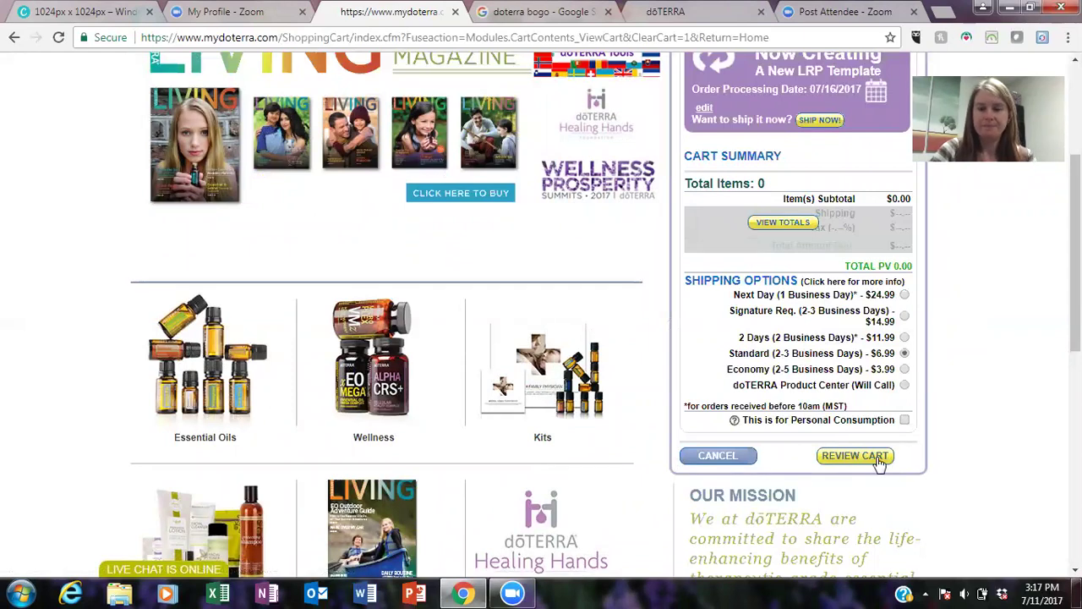
left_click(904, 423)
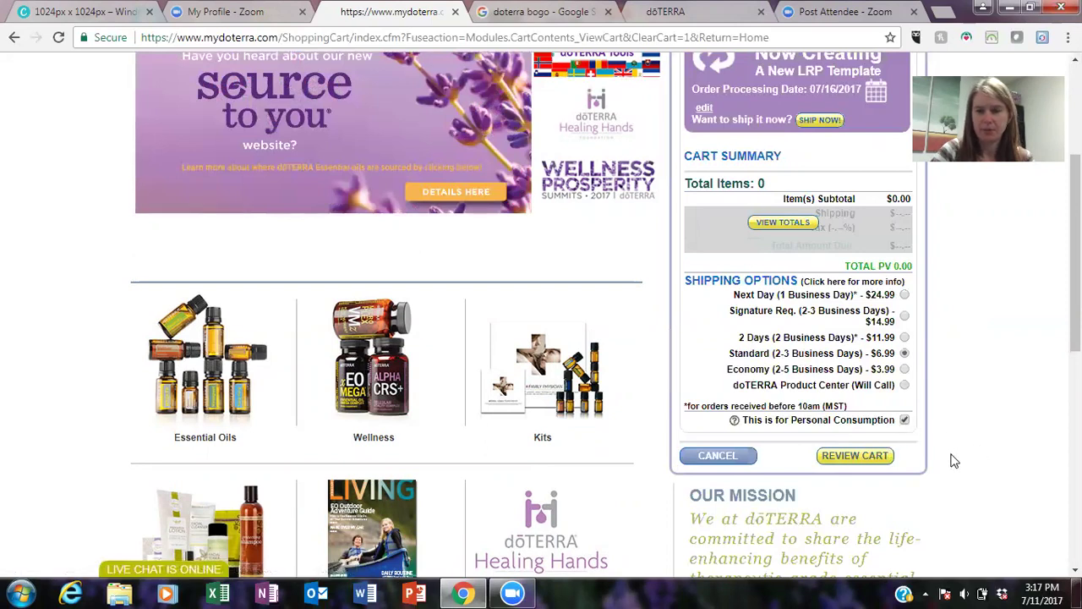
left_click(905, 369)
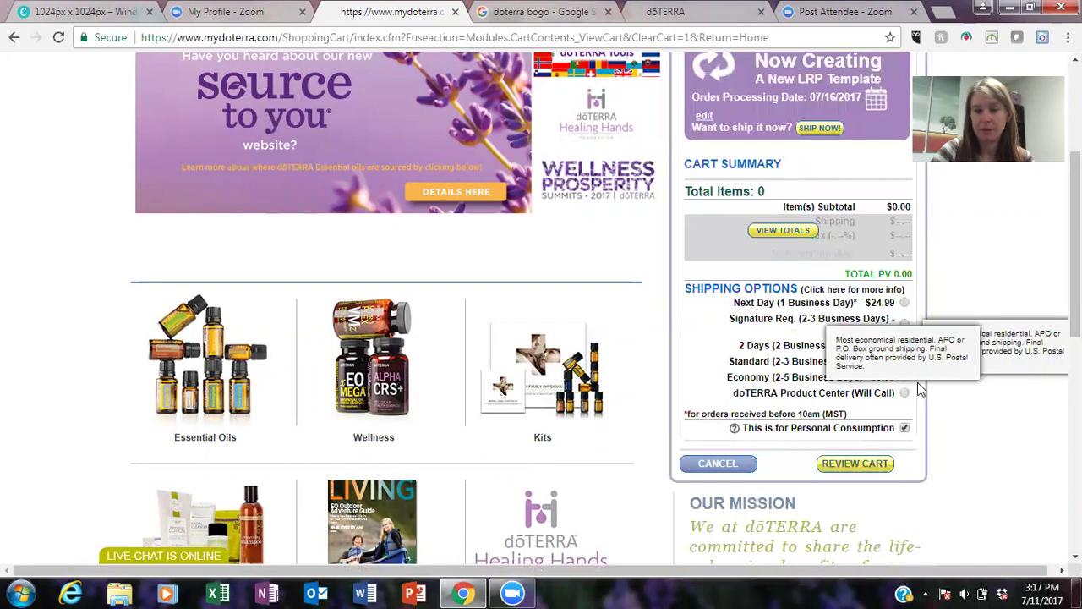
left_click(884, 471)
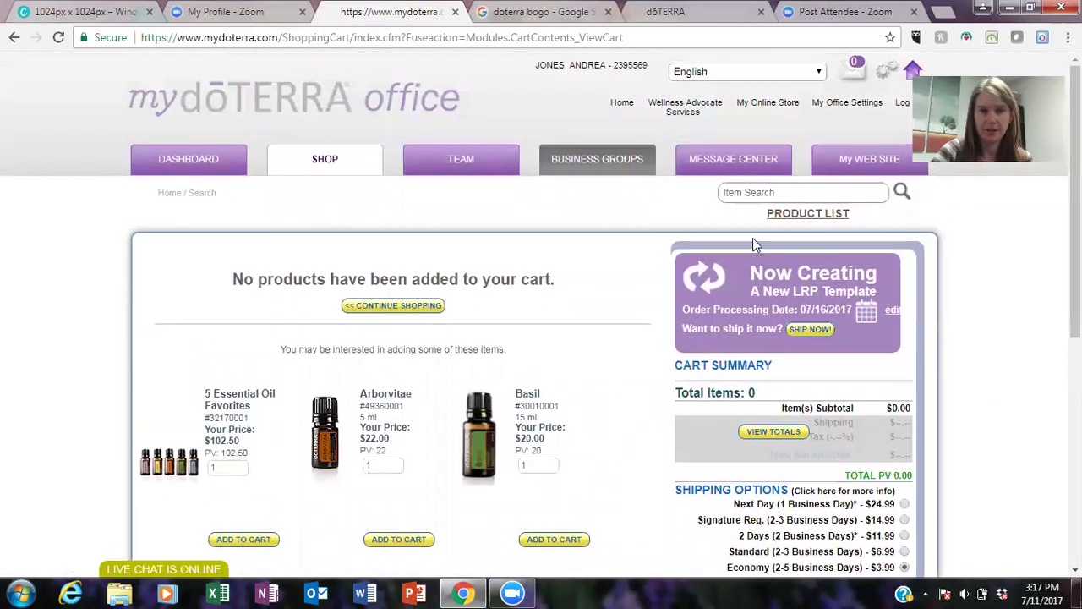
Search 'pepp' and add one Peppermint Essential Oil 15ml ($20.50) to the template's cart
left_click(744, 192)
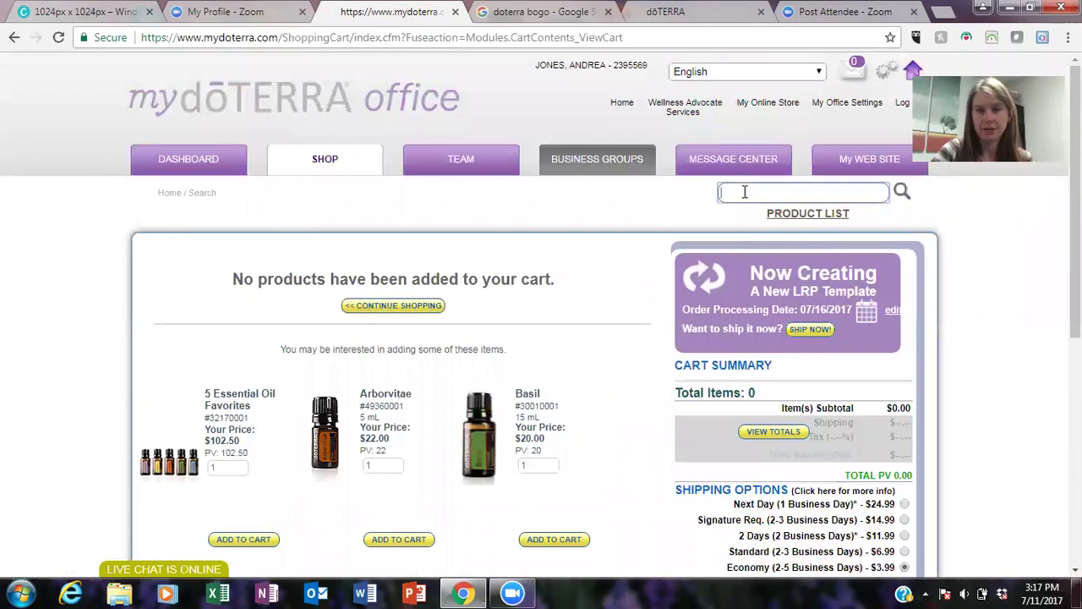
type("p")
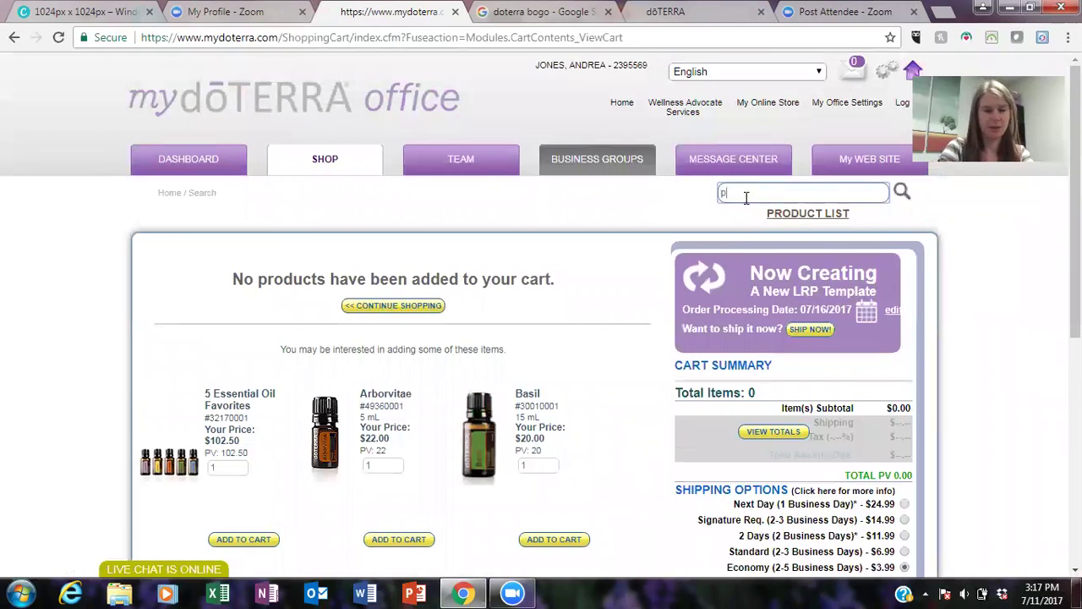
type("eppermint")
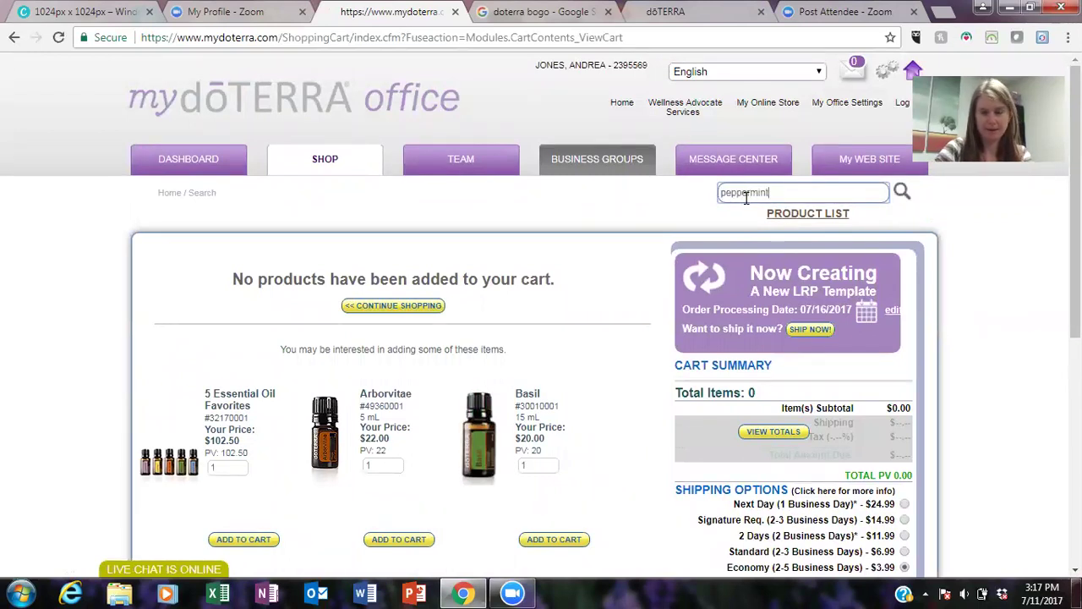
key("Return")
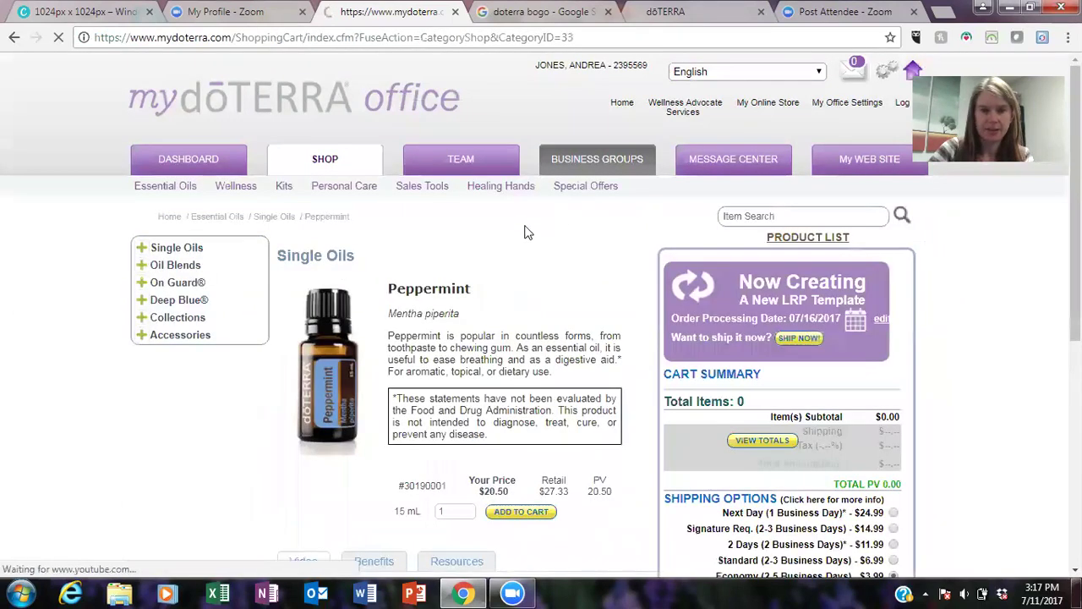
left_click(506, 511)
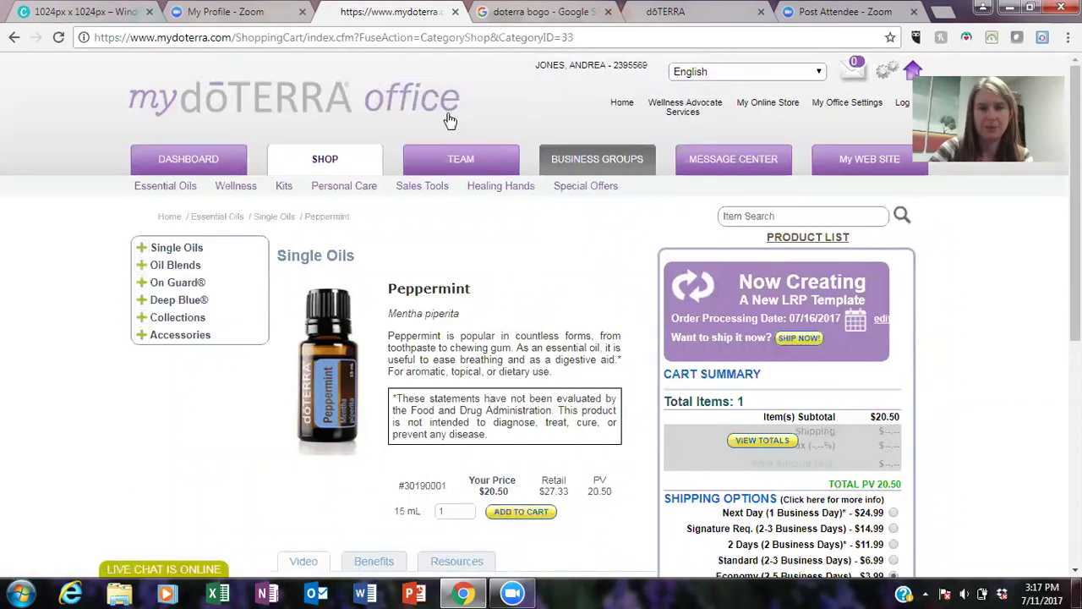
scroll(868, 261, "down", 2)
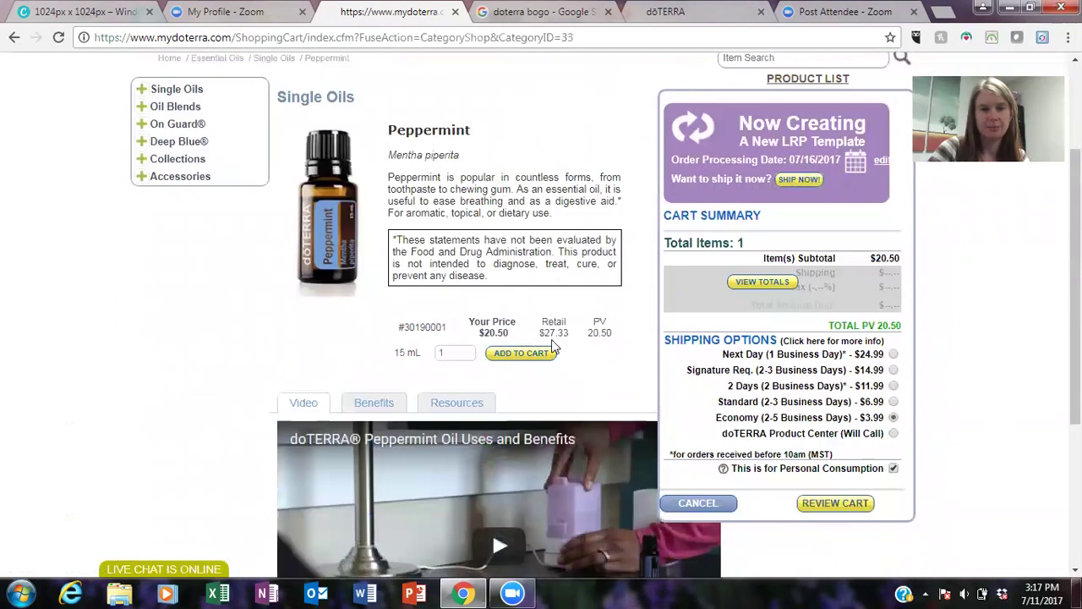
left_click(838, 504)
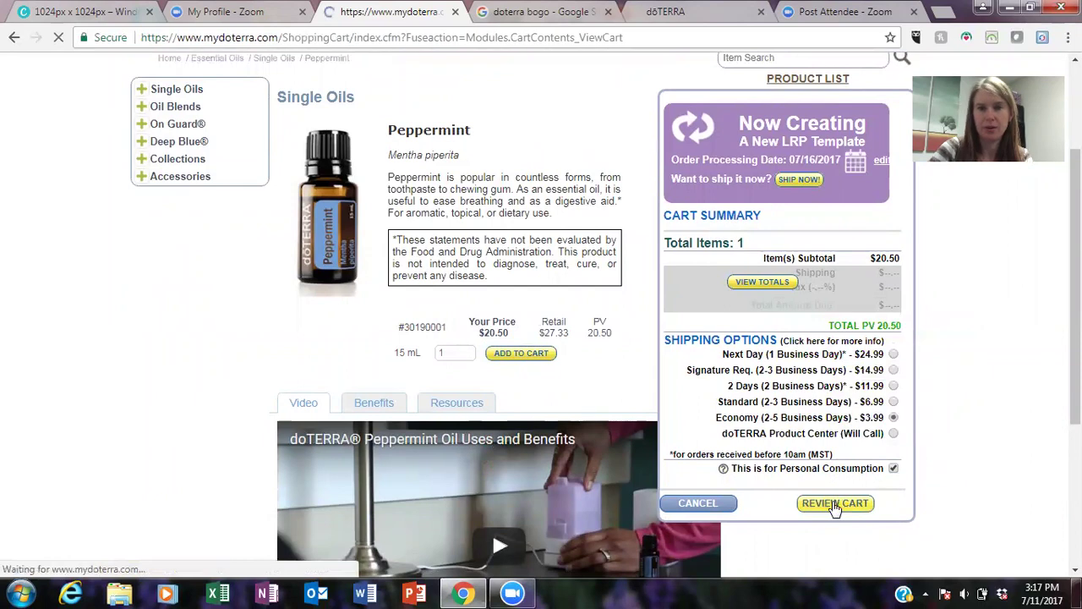
Continue from the cart with the 20.50 PV Peppermint order, triggering the under-50 PV warning
scroll(145, 385, "down", 1)
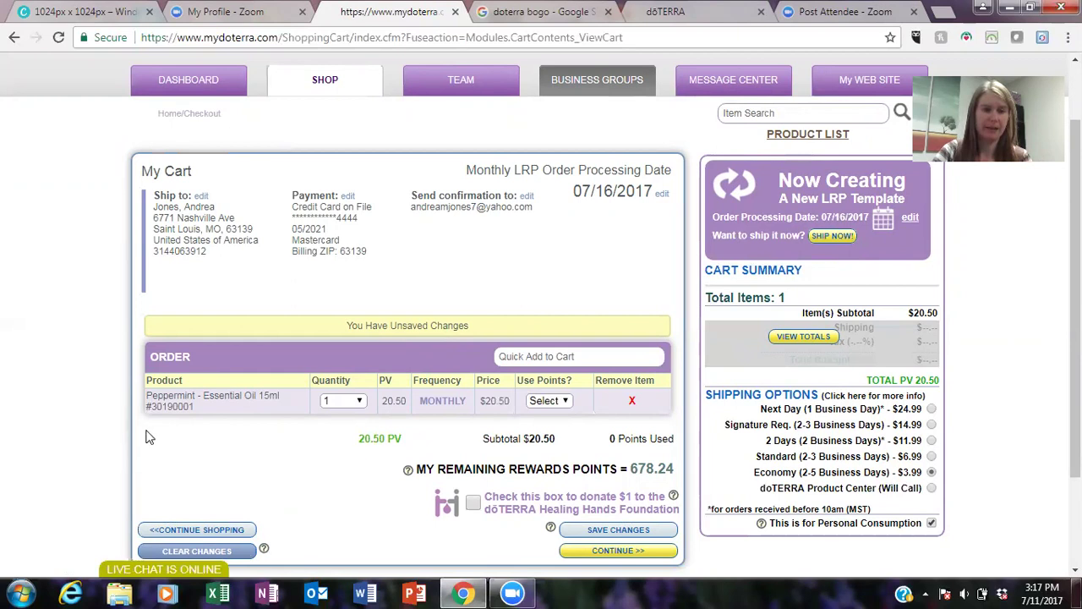
left_click(629, 551)
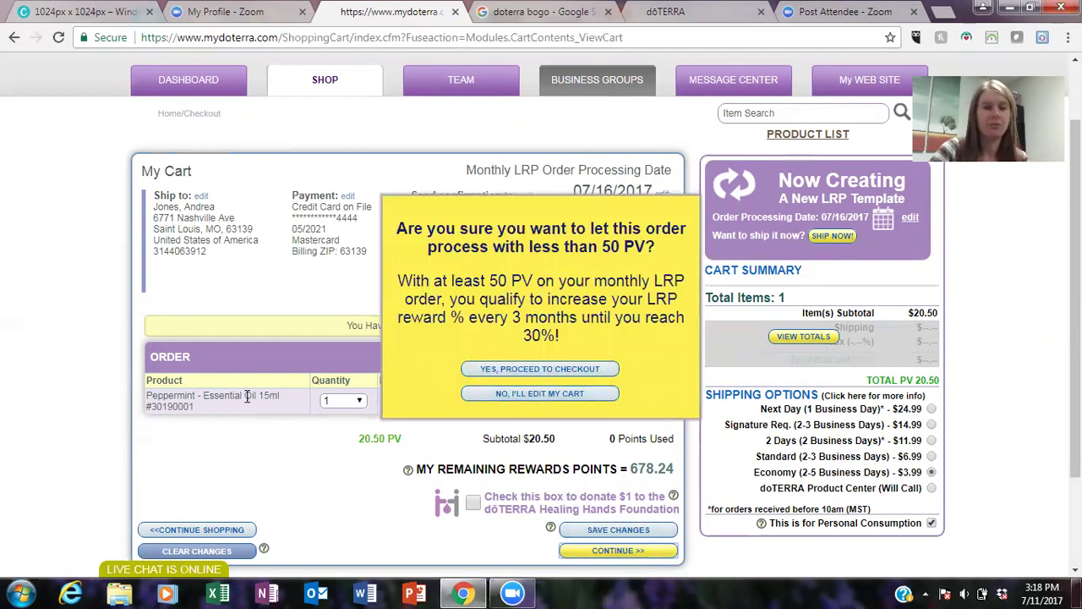
Decline the under-50 PV warning to edit the cart, then continue again to bring it back
left_click_drag(470, 246, 630, 281)
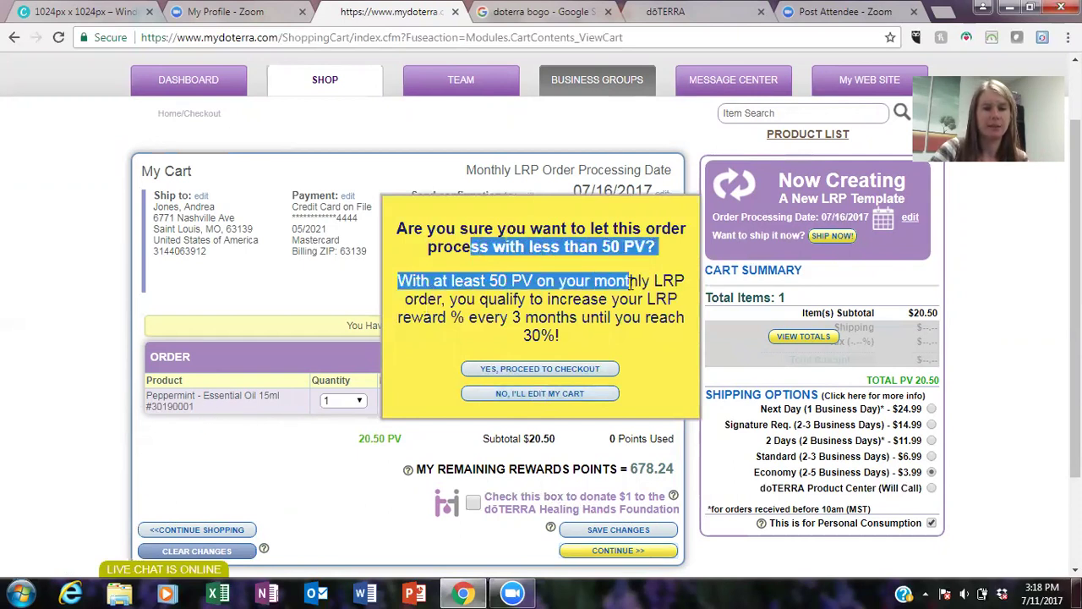
left_click(507, 394)
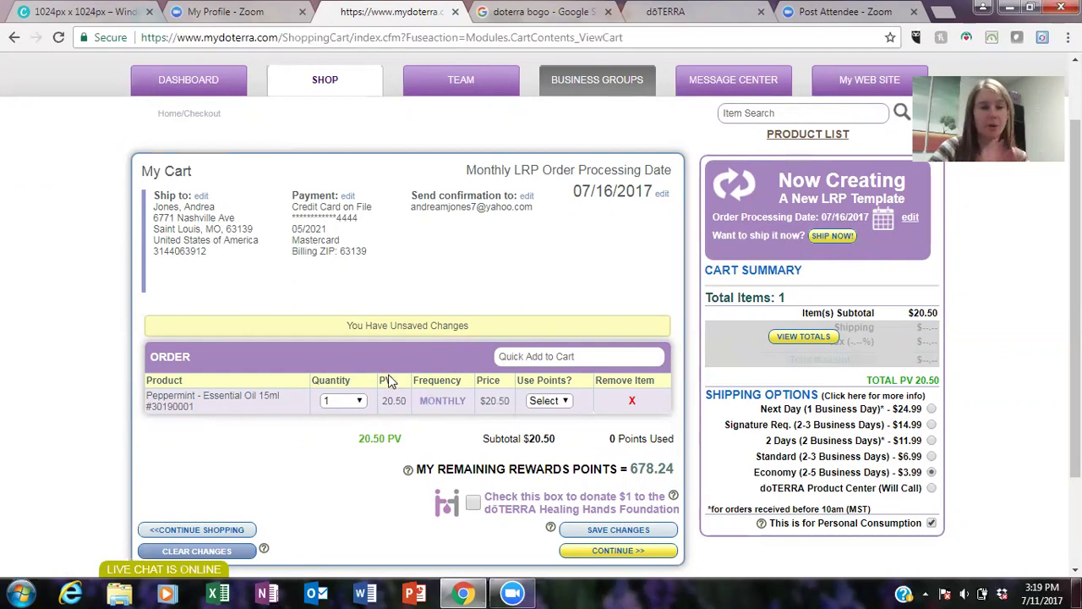
left_click(619, 552)
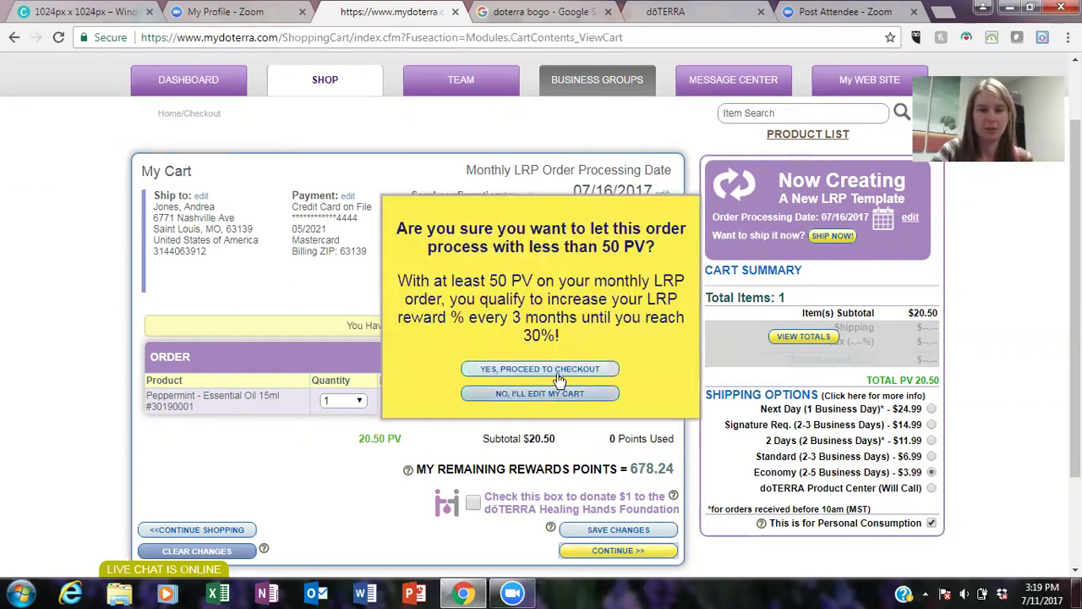
Proceed past the under-50-PV notice, review the $26.62 Peppermint LRP order, then return to Shop unprocessed
left_click(557, 370)
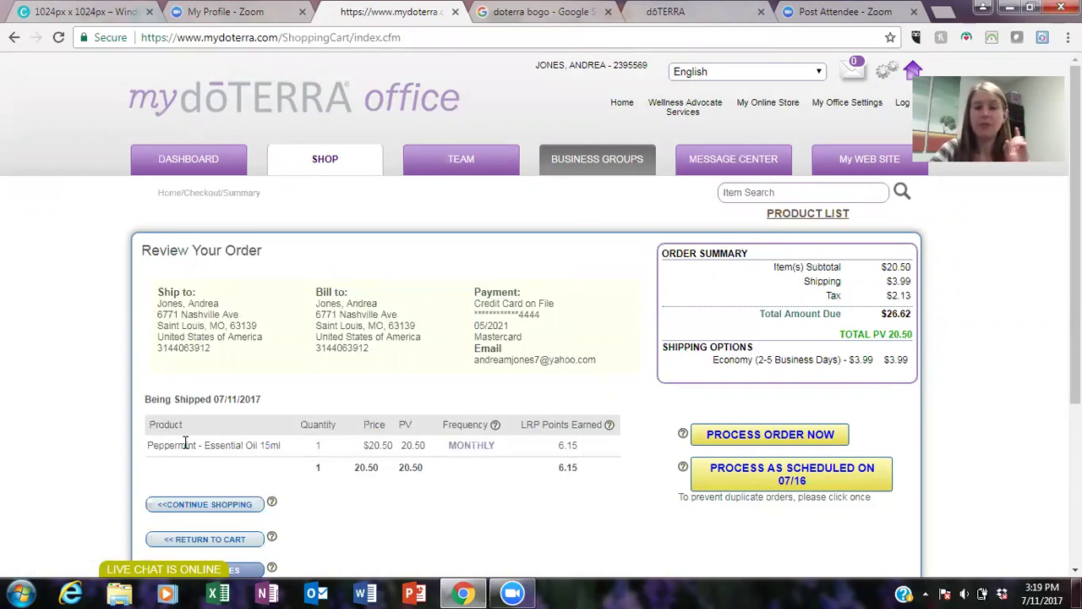
scroll(194, 394, "down", 3)
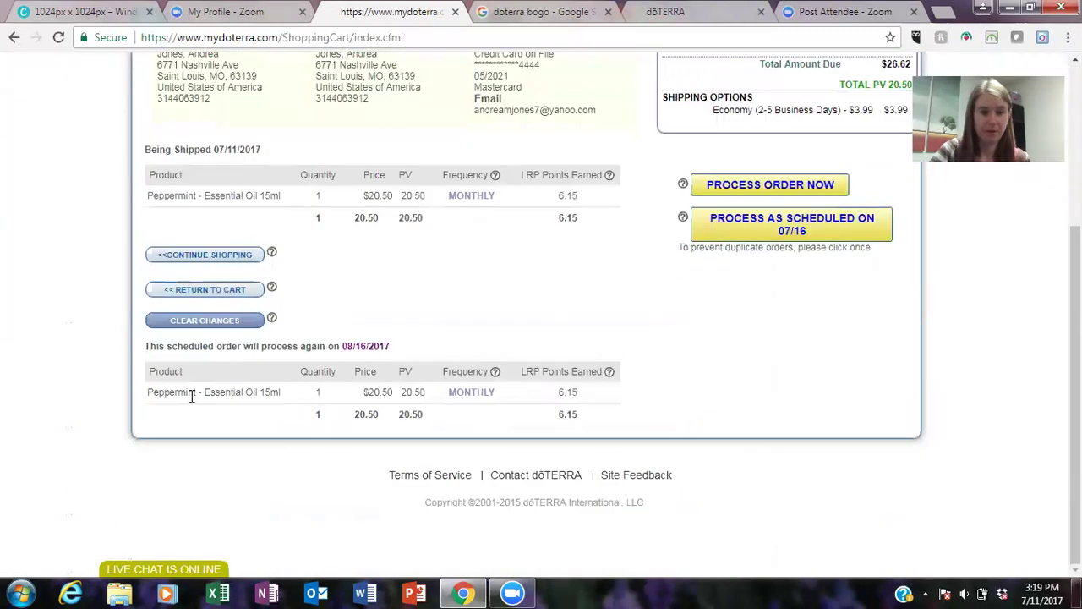
scroll(190, 395, "up", 2)
scroll(322, 335, "up", 2)
left_click(325, 169)
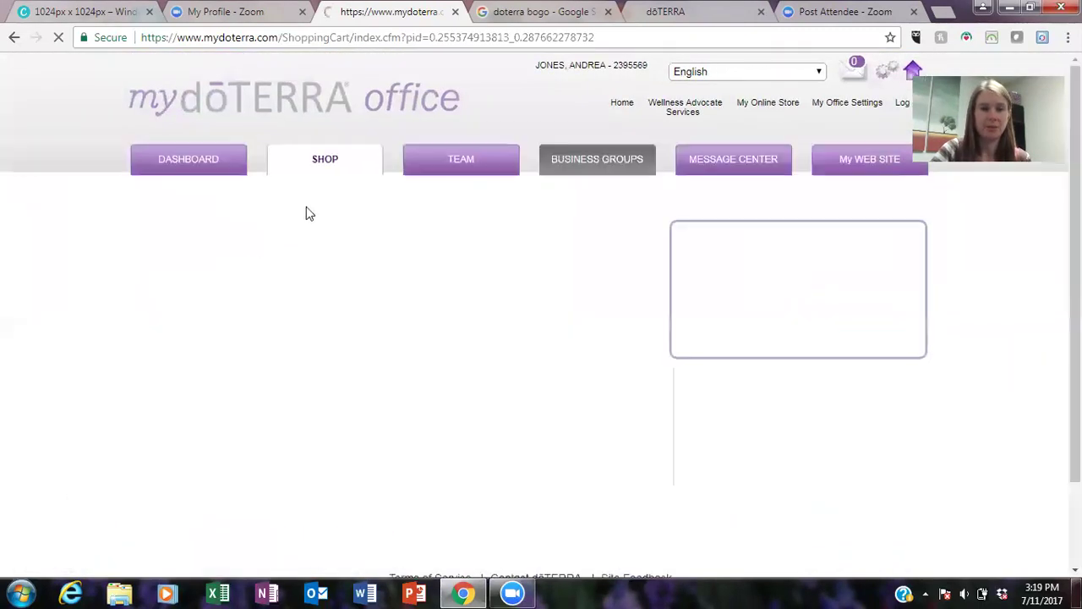
Cancel the Peppermint LRP template and confirm discarding its changes
scroll(710, 397, "down", 3)
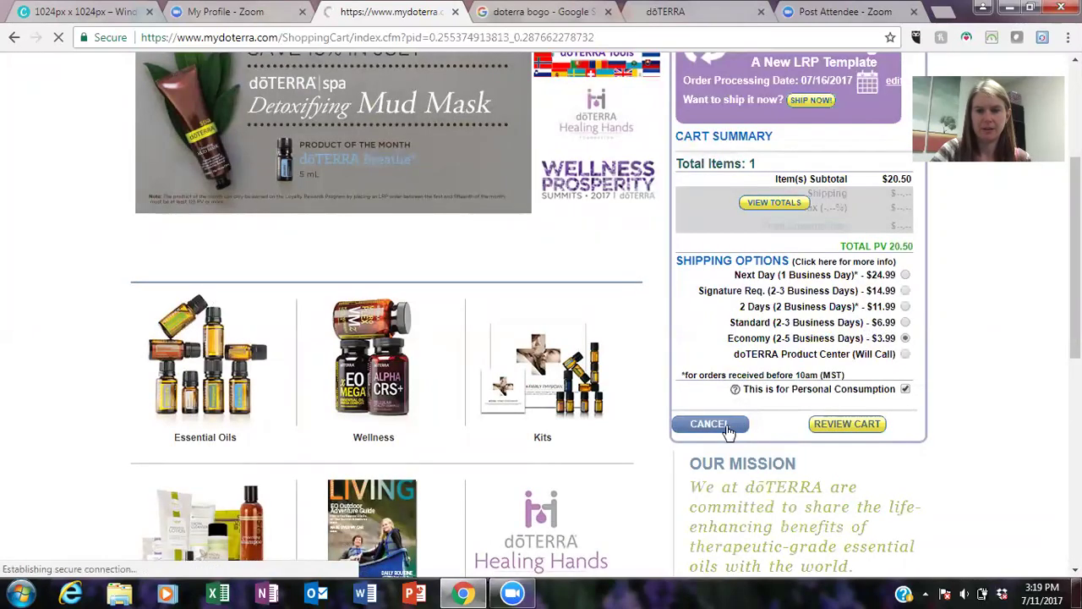
left_click(728, 429)
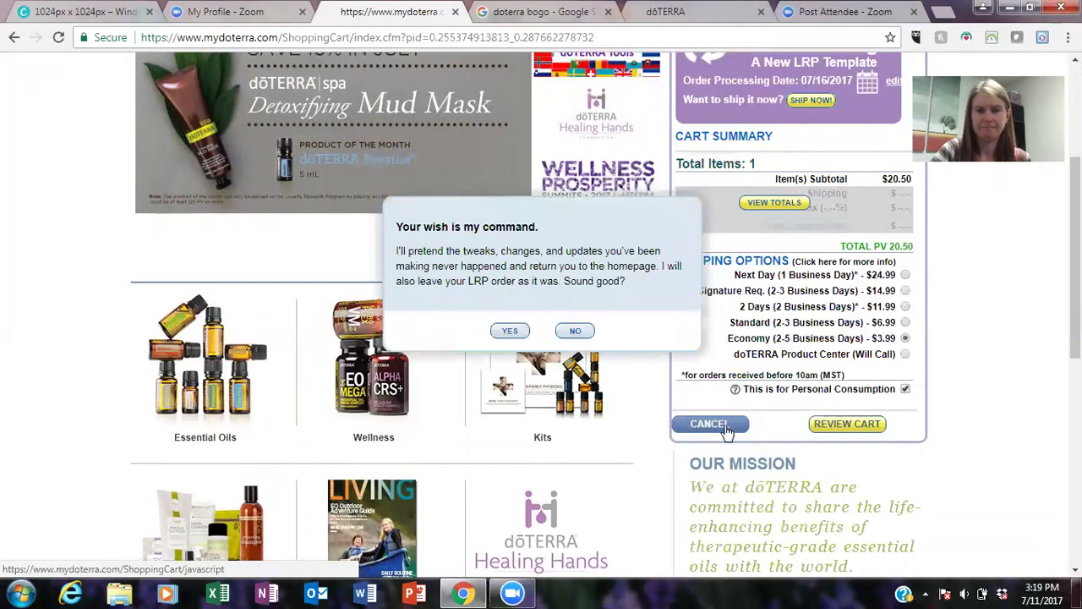
left_click(519, 330)
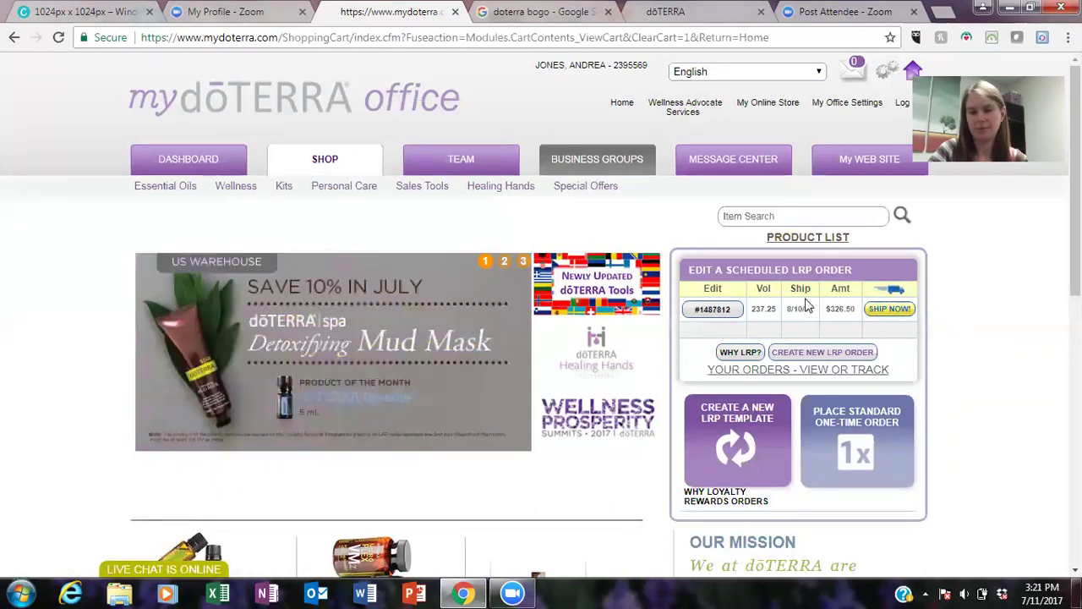
Begin a standard one-time order from the Shop sidebar
left_click(860, 433)
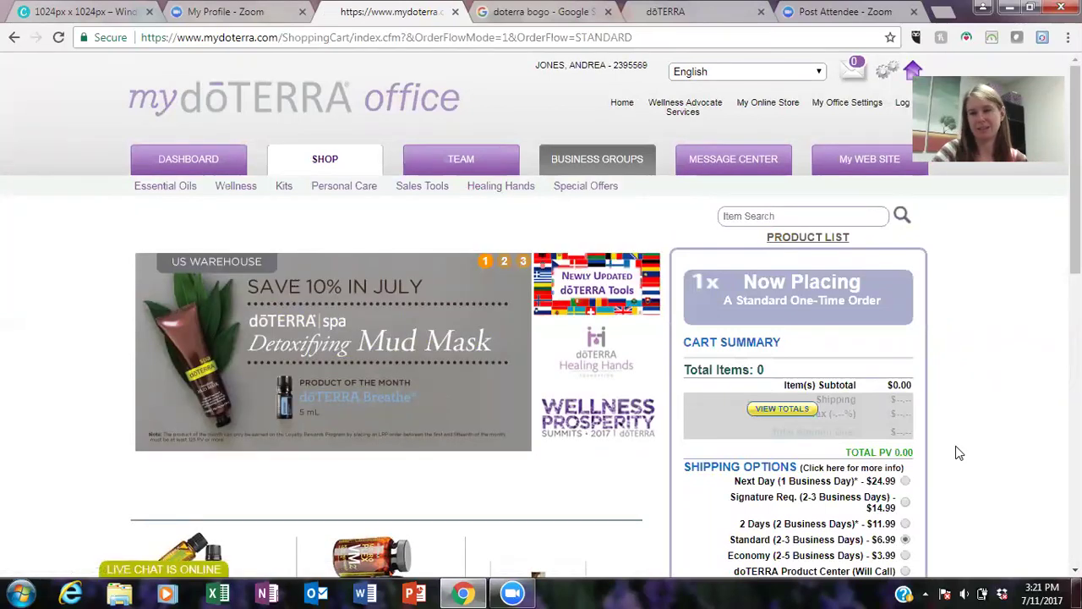
Review the empty one-time order cart: 0 items, $0.00 subtotal, $6.99 Standard shipping
scroll(930, 460, "down", 3)
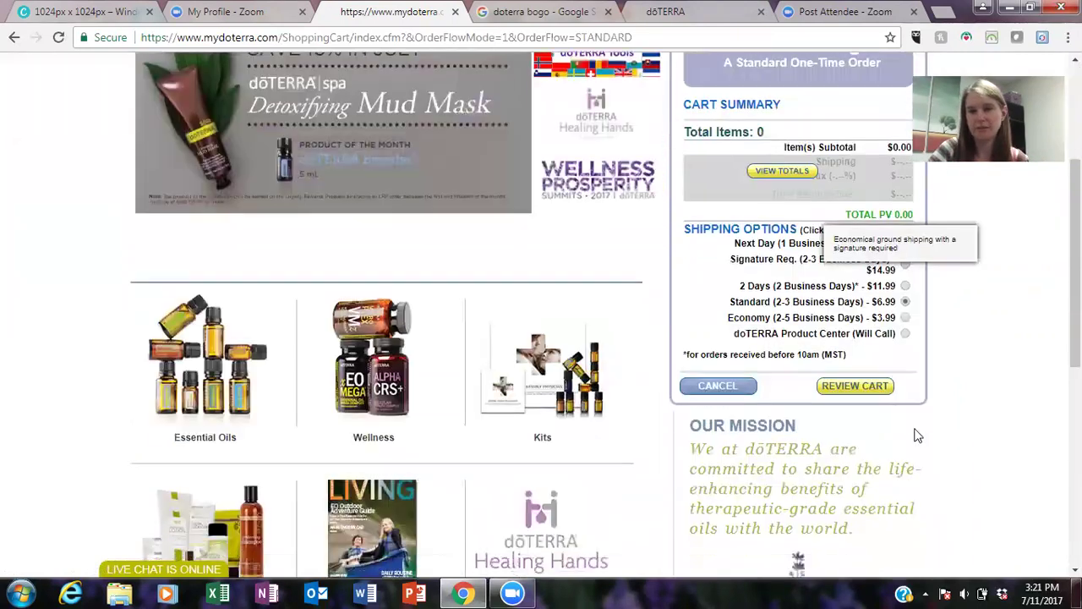
left_click(870, 387)
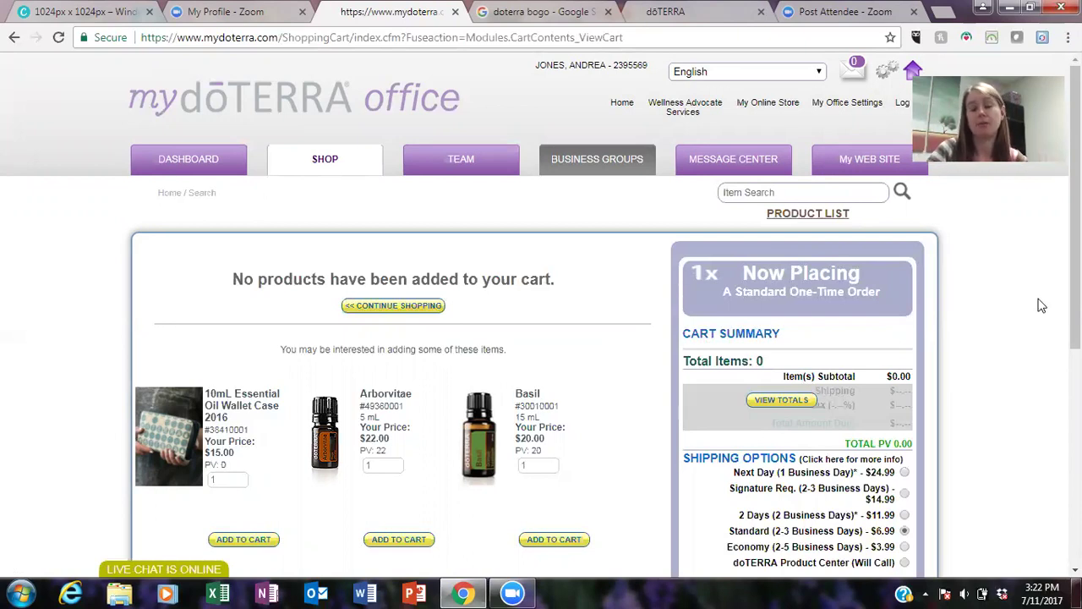
scroll(930, 475, "down", 1)
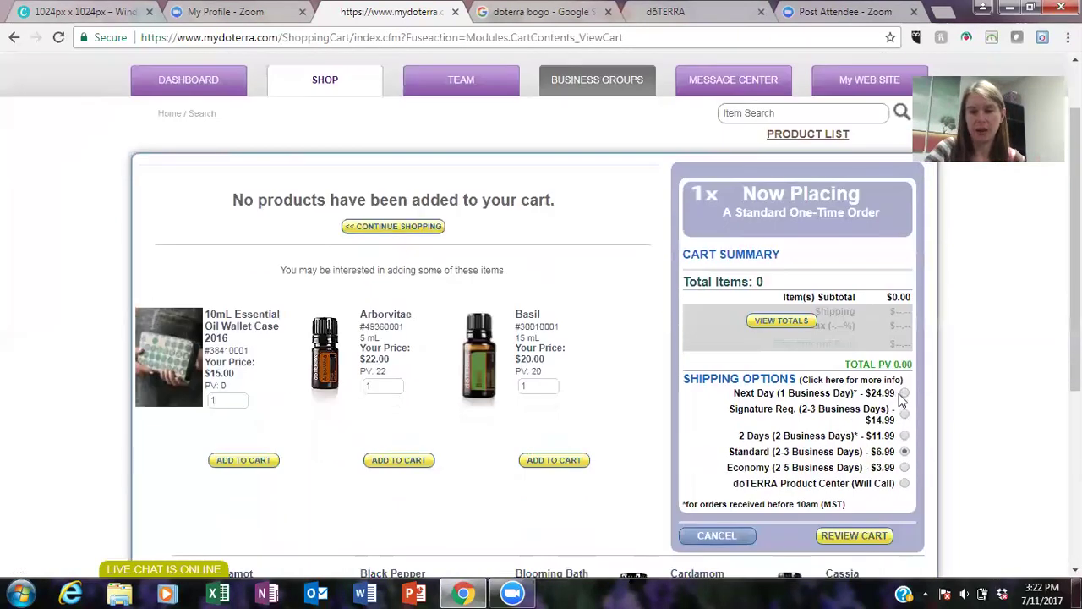